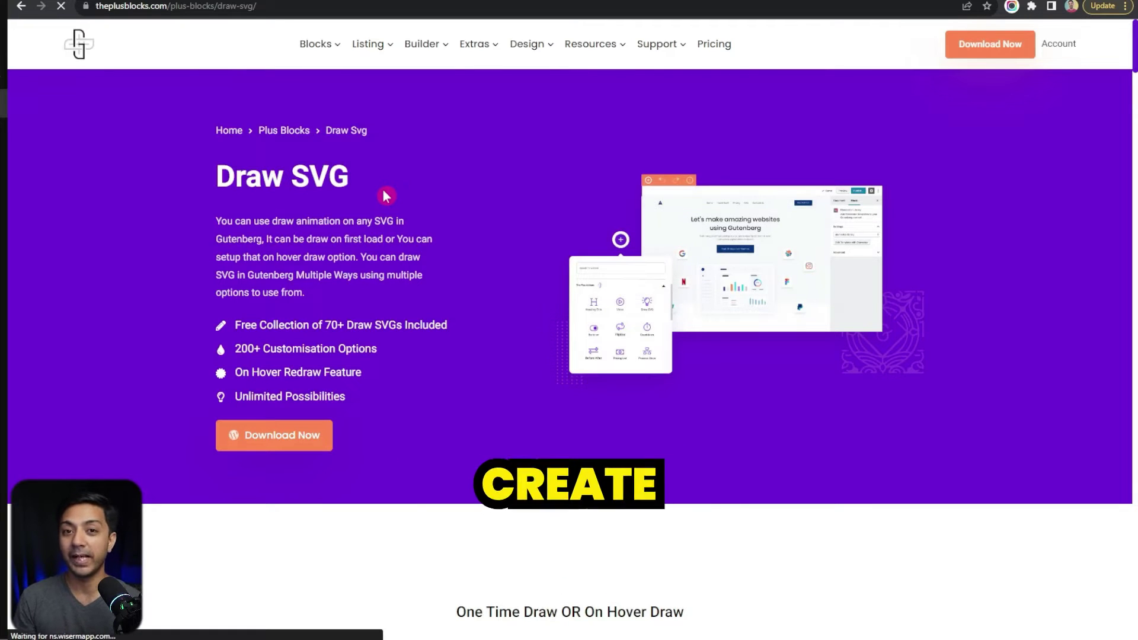
- Scroll the Installed Plugins list to confirm The Plus Addons for Block Editor and Pro are active
scroll(391, 201, down, 3)
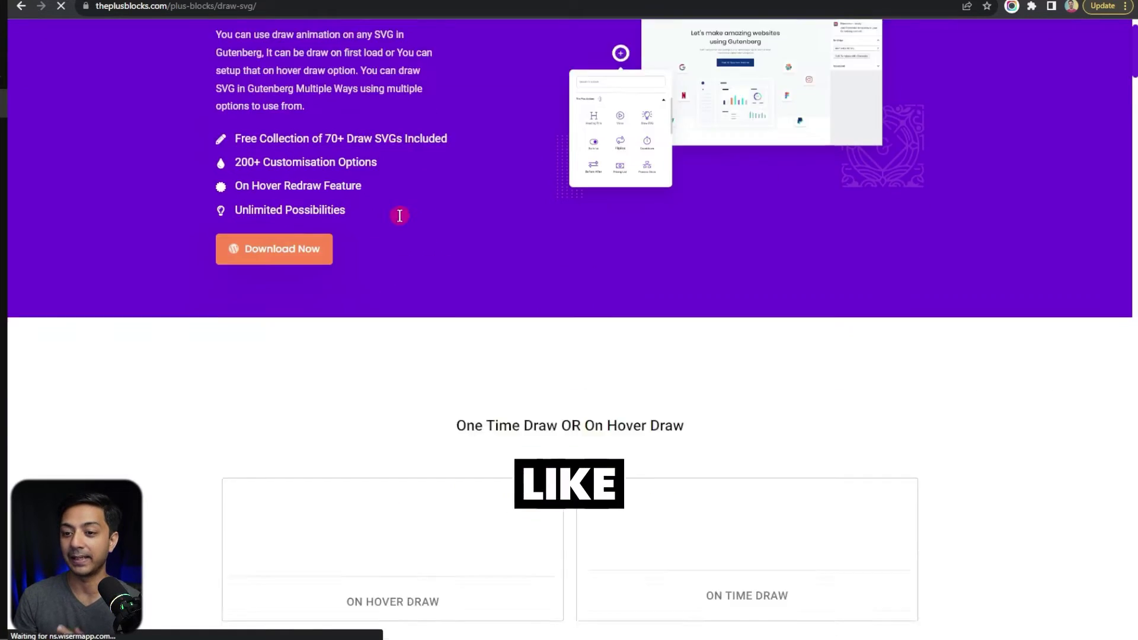
scroll(400, 216, down, 2)
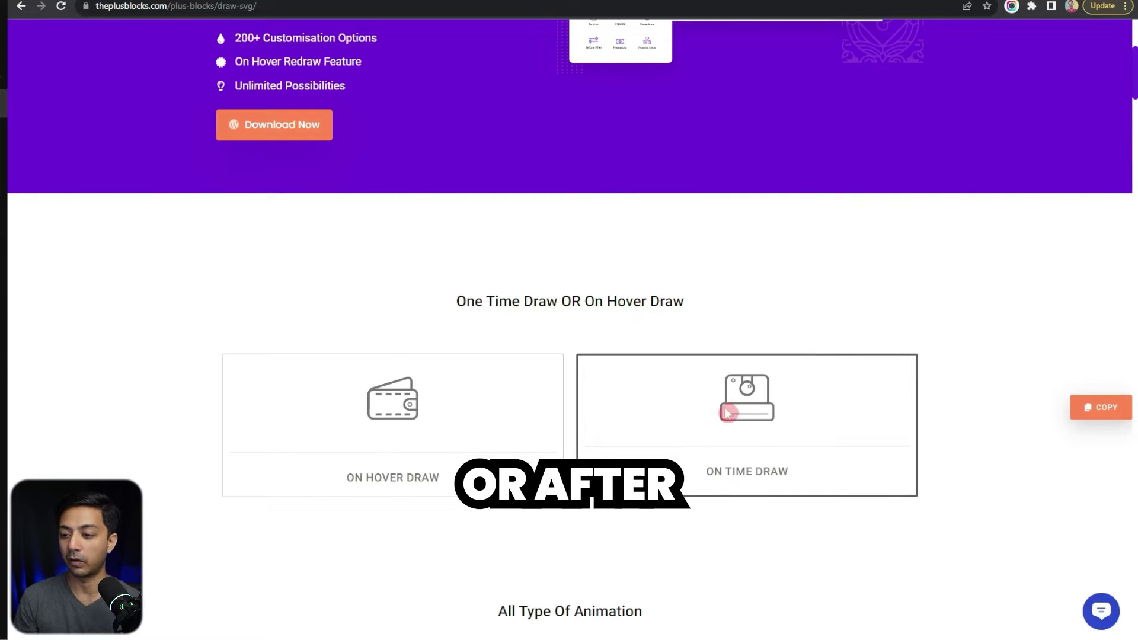
scroll(566, 130, down, 10)
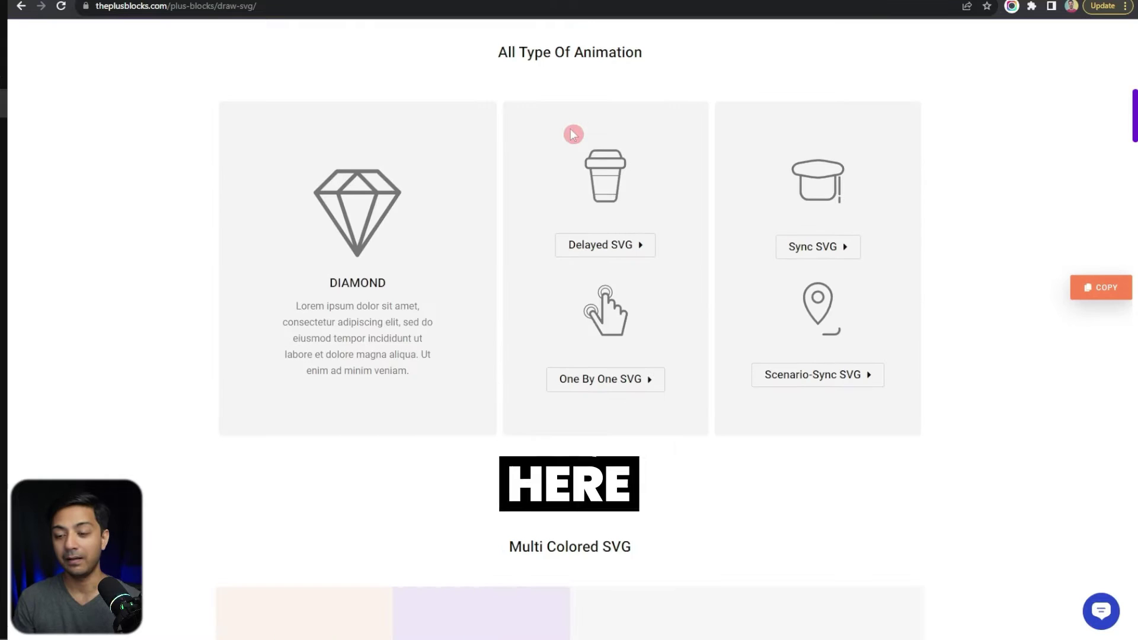
scroll(562, 136, up, 1)
scroll(634, 181, up, 1)
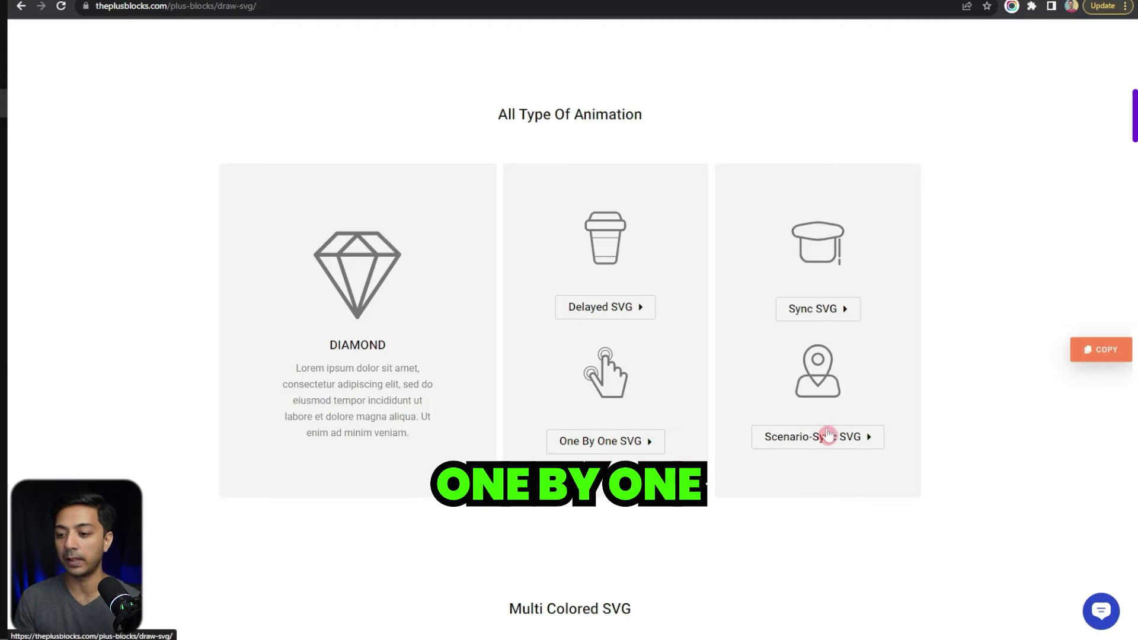
scroll(848, 335, down, 3)
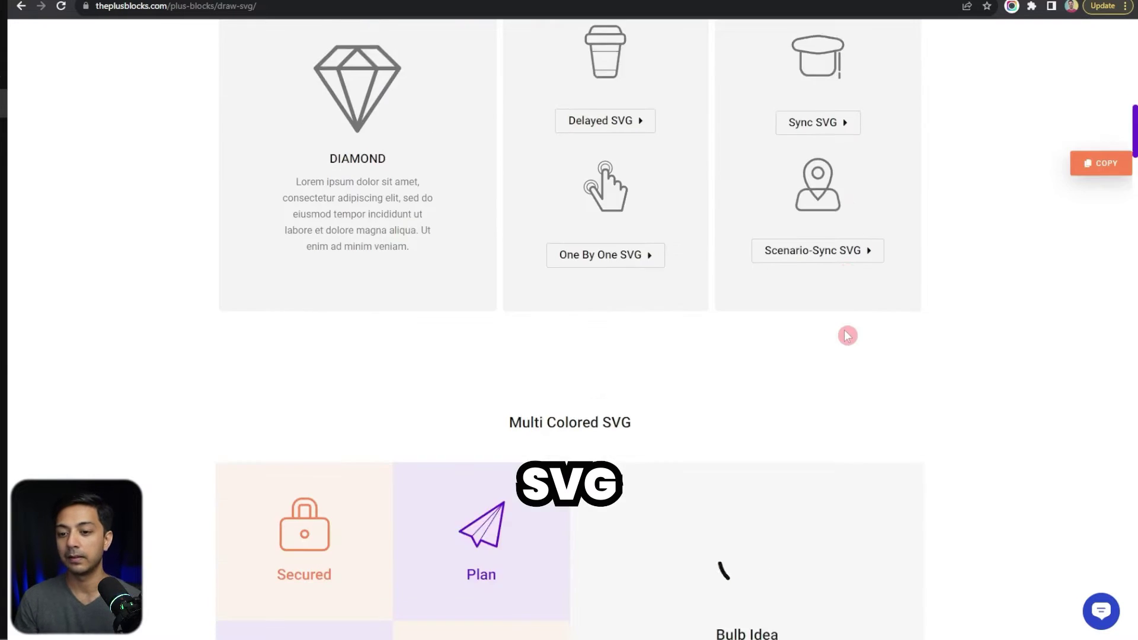
scroll(848, 335, down, 4)
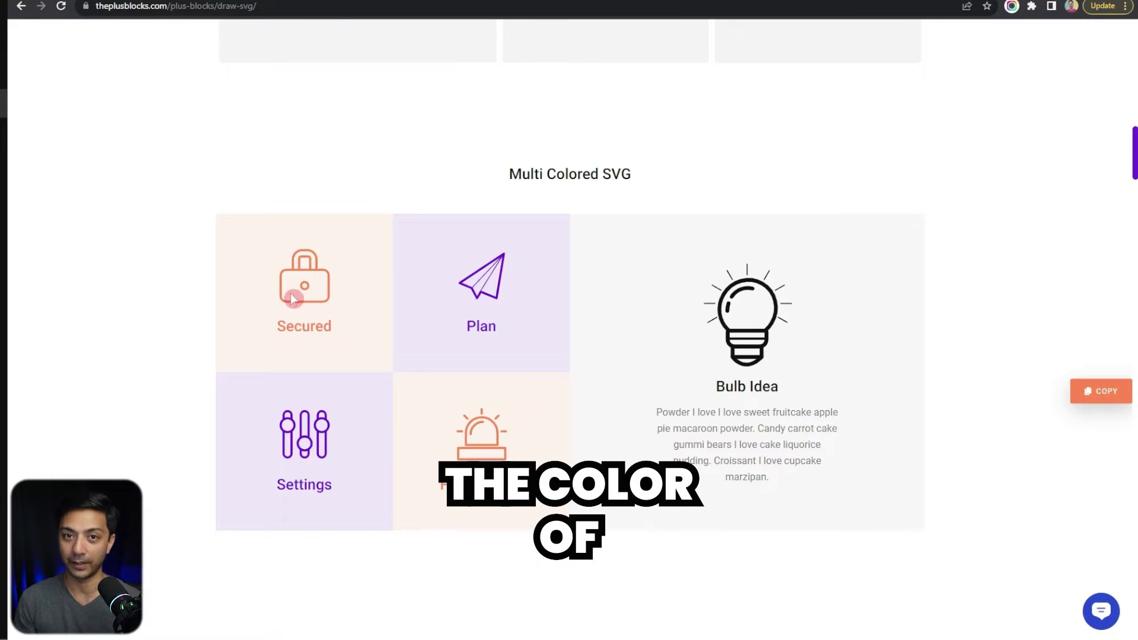
scroll(988, 364, down, 6)
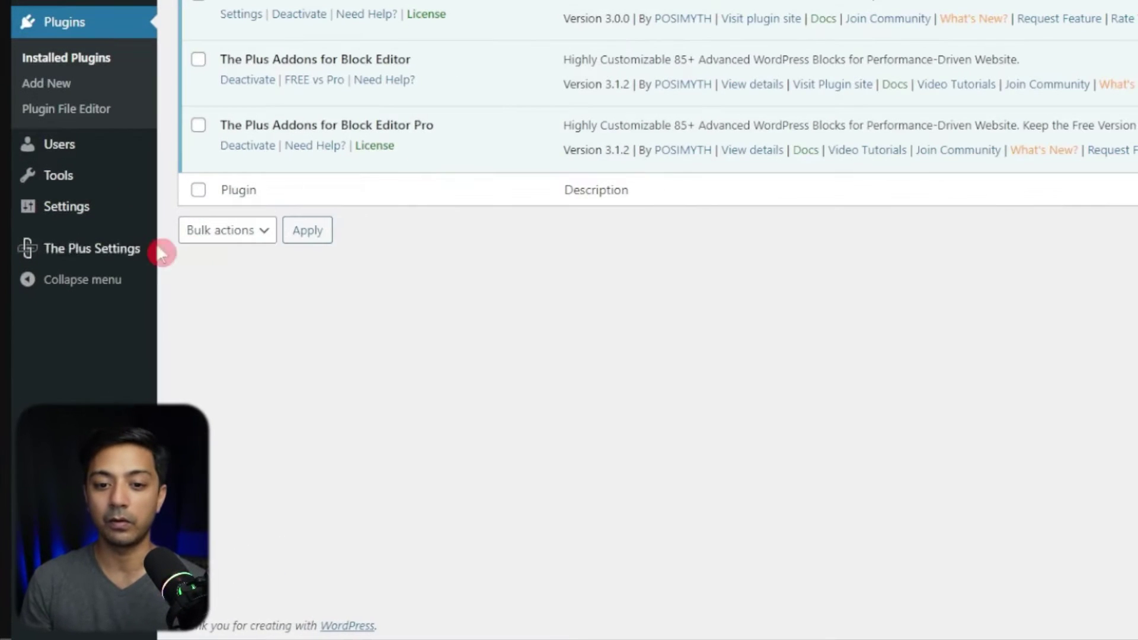
- Filter Plus Blocks by 'sv', turn the Draw SVG toggle on and save the settings
mouse_move(78, 377)
click(188, 284)
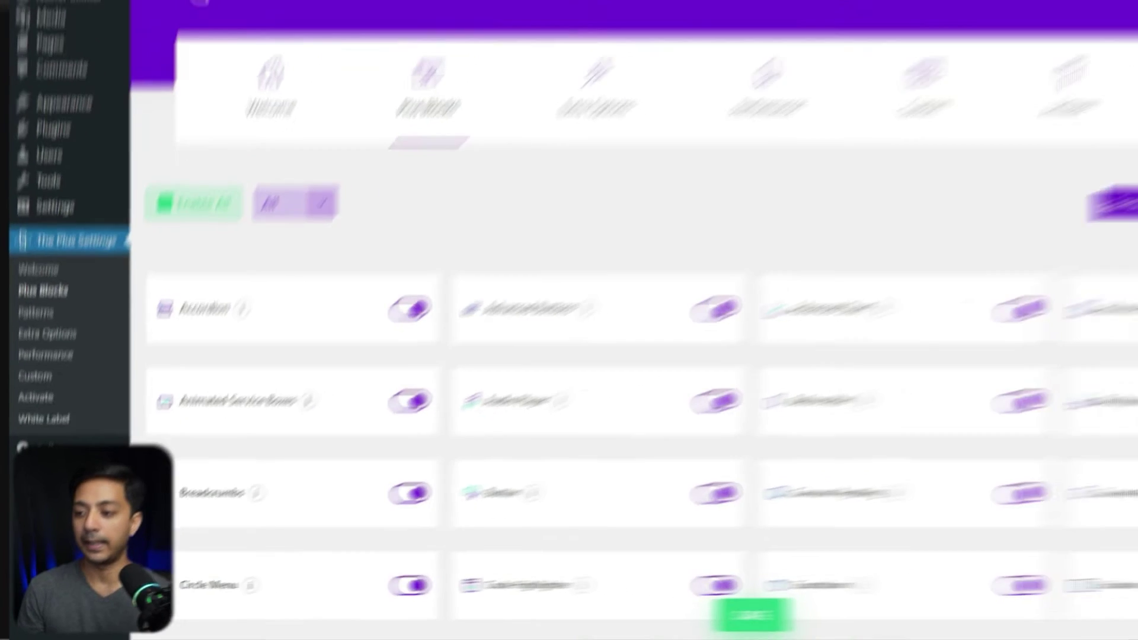
click(1067, 282)
text(sv)
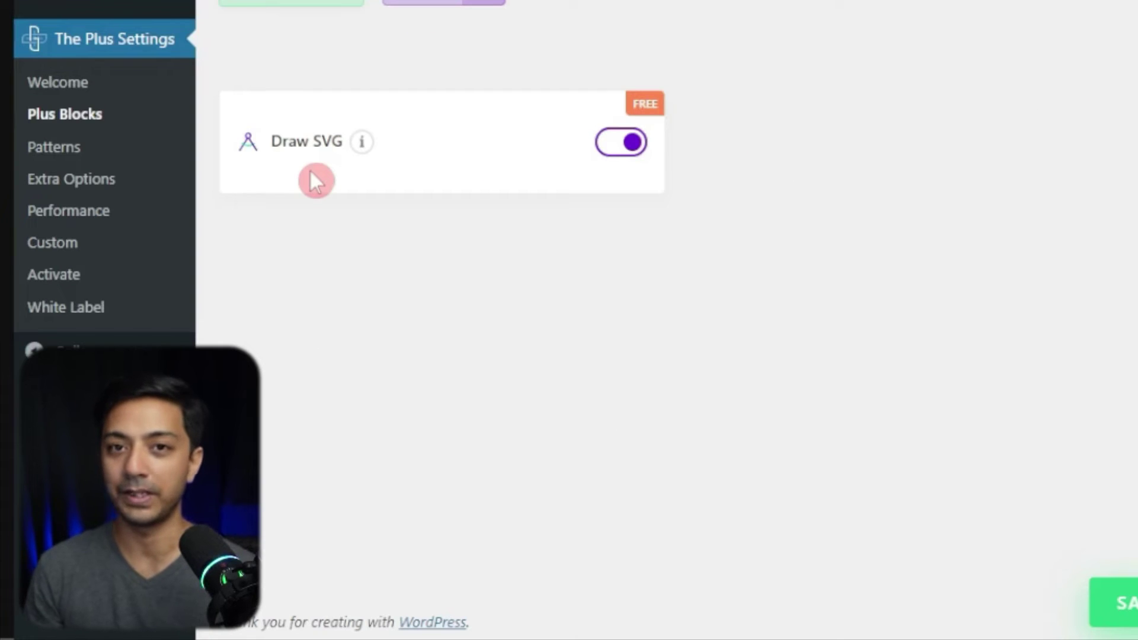
click(650, 141)
click(628, 143)
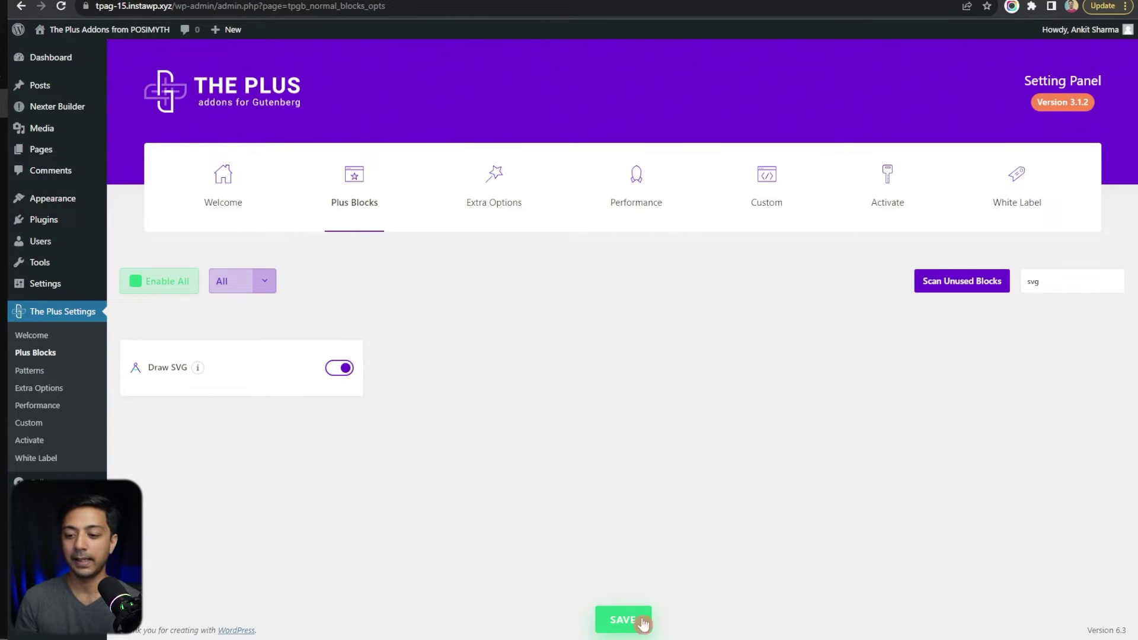
click(623, 618)
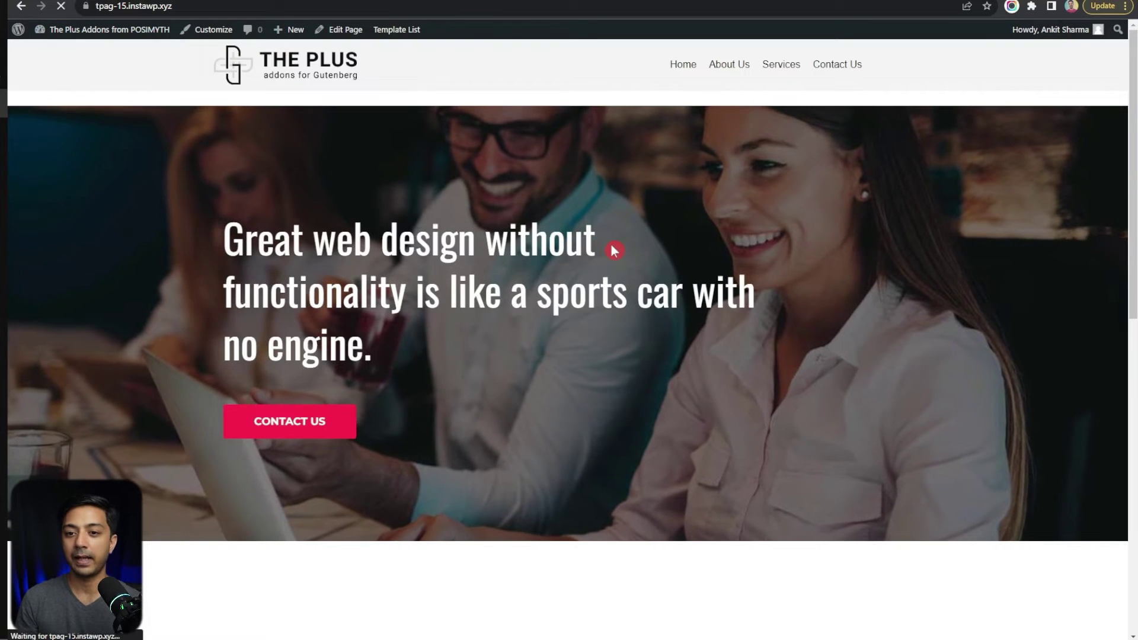
- Add an empty block before the Best Marketing Agency heading from its Options menu
scroll(605, 267, down, 8)
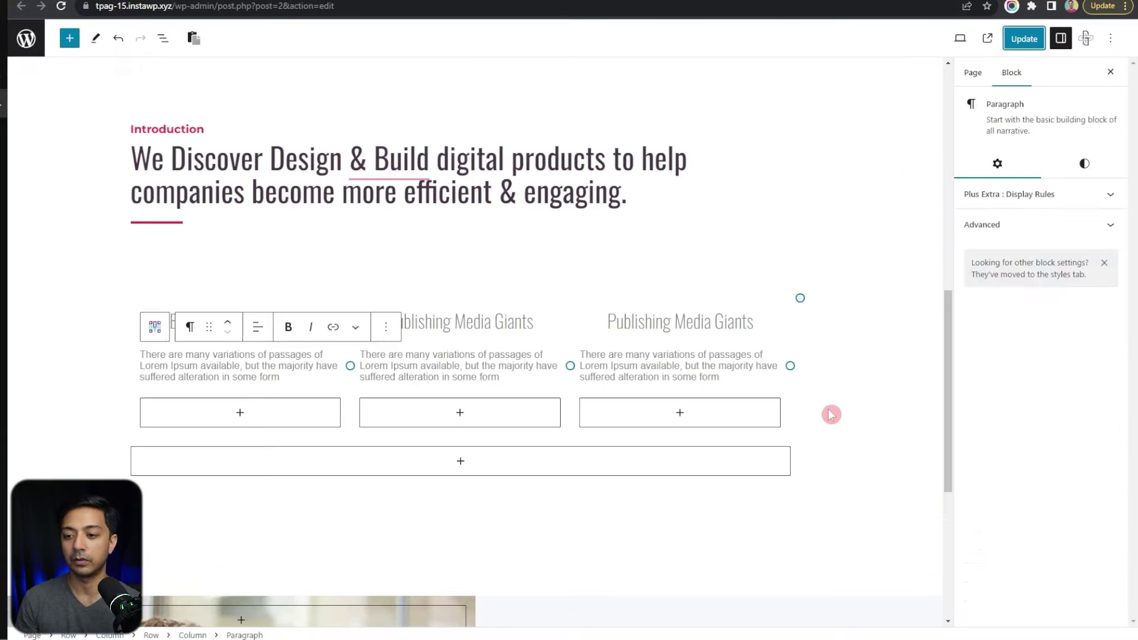
click(830, 413)
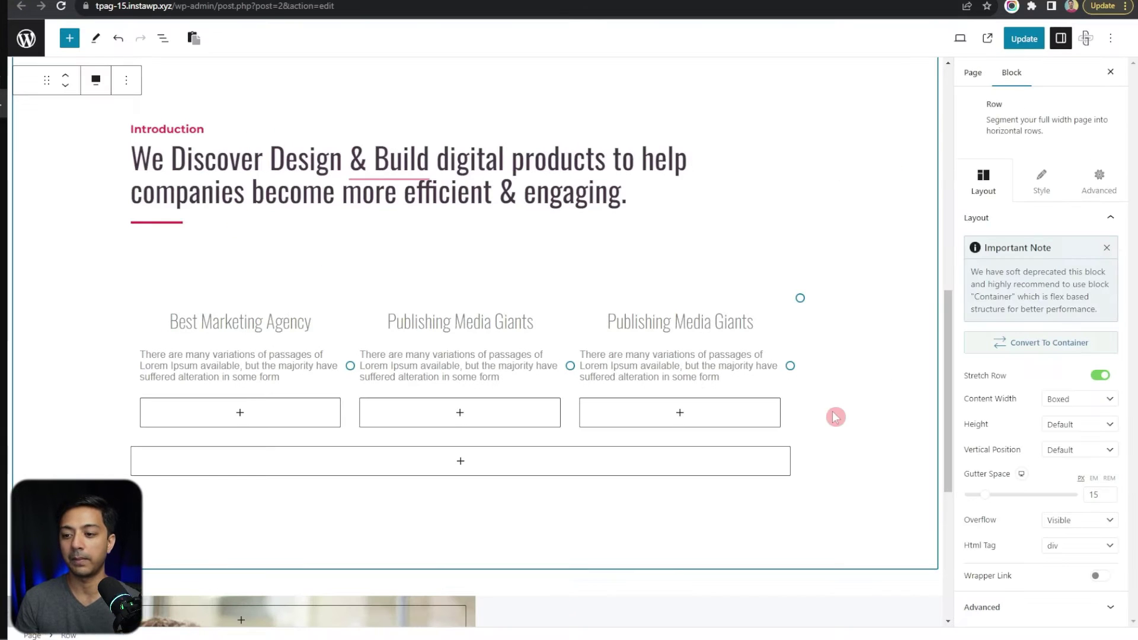
click(252, 322)
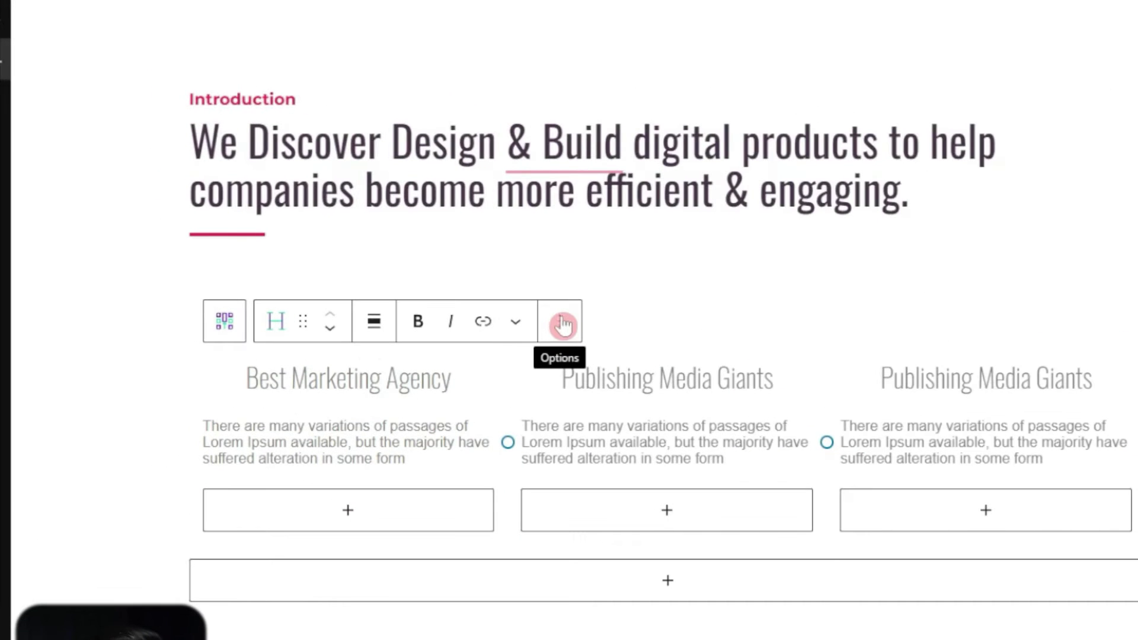
click(560, 325)
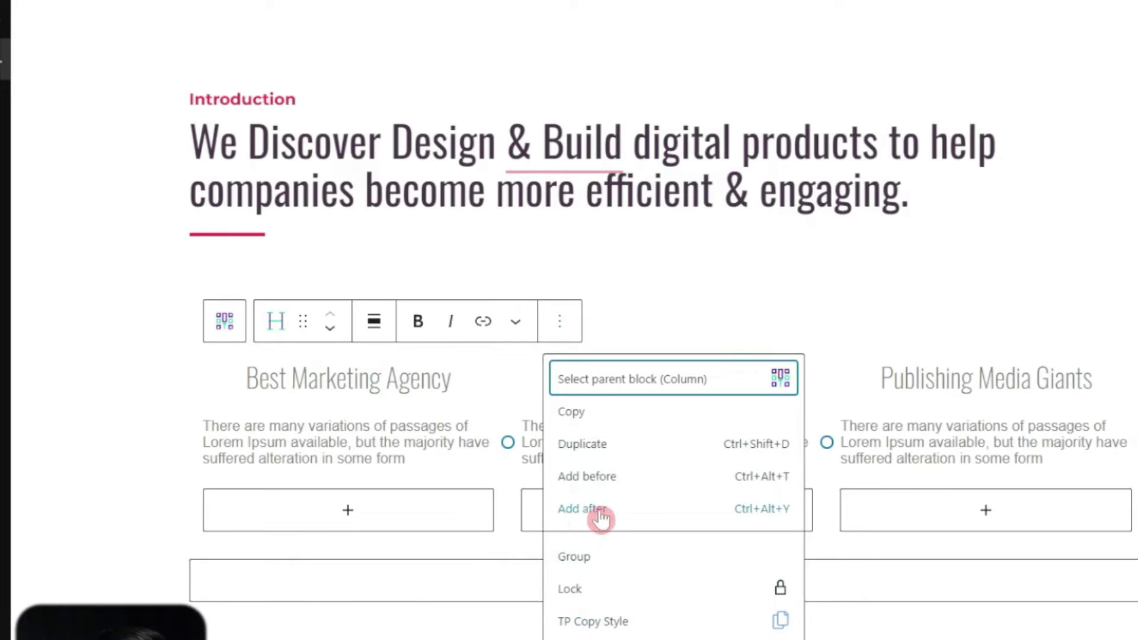
click(608, 479)
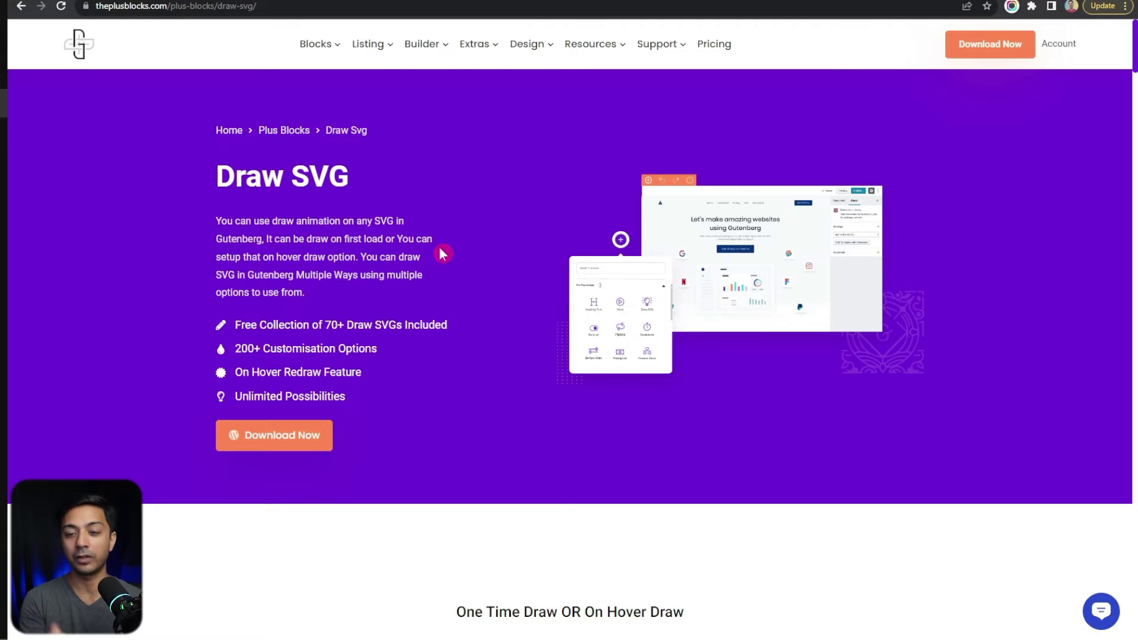
- Copy the Multi Colored SVG demo with its COPY button and return to the editor tab
scroll(441, 254, down, 7)
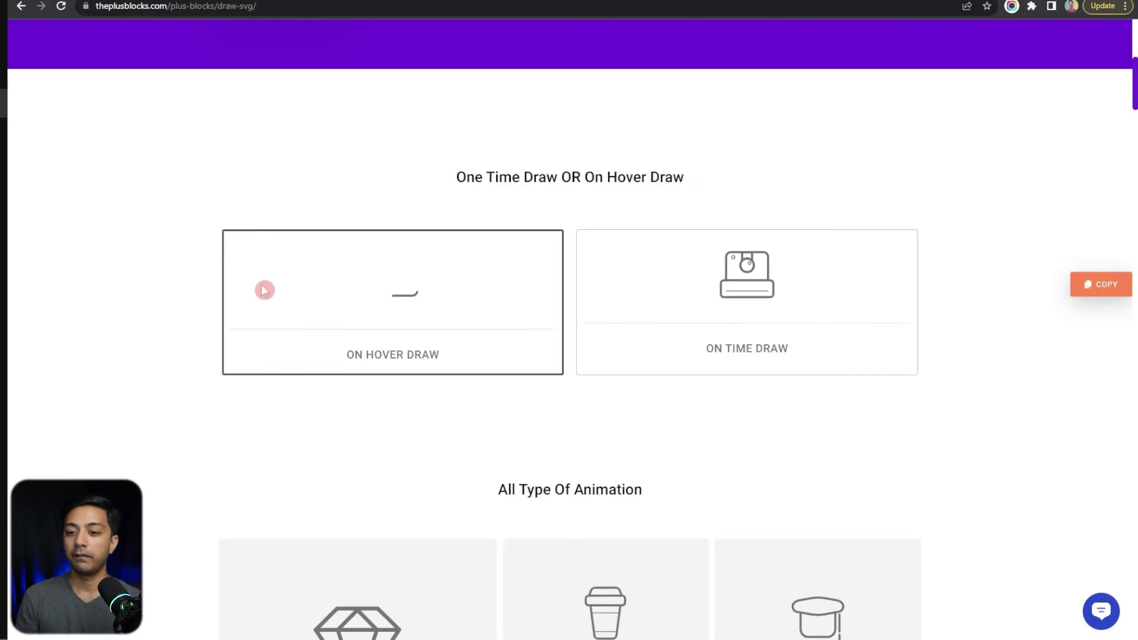
scroll(823, 298, down, 3)
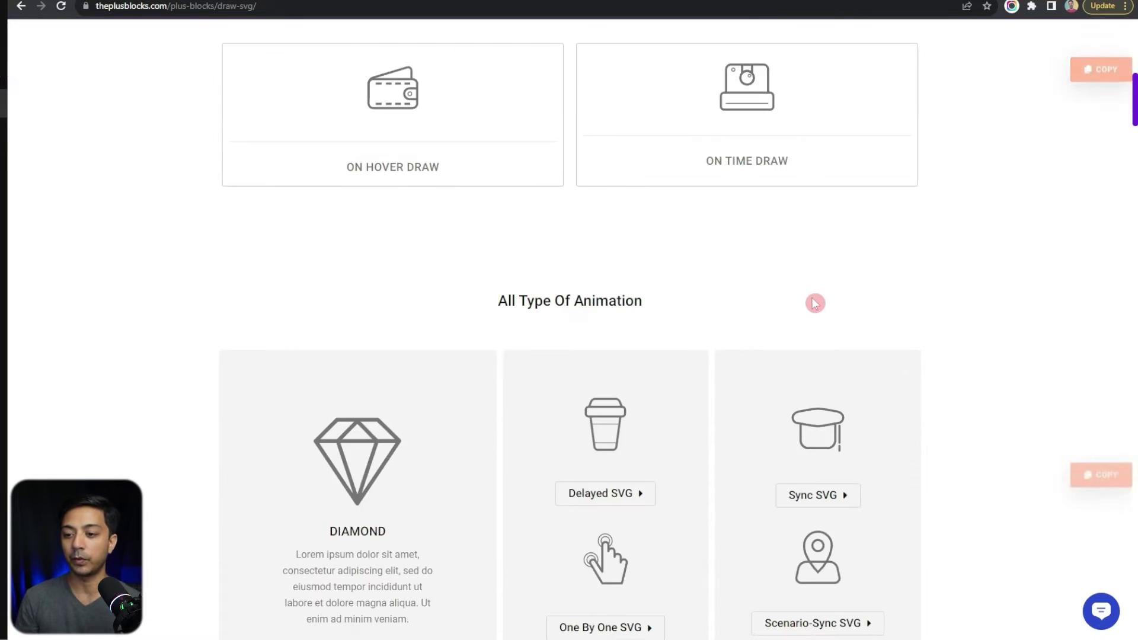
scroll(816, 305, down, 2)
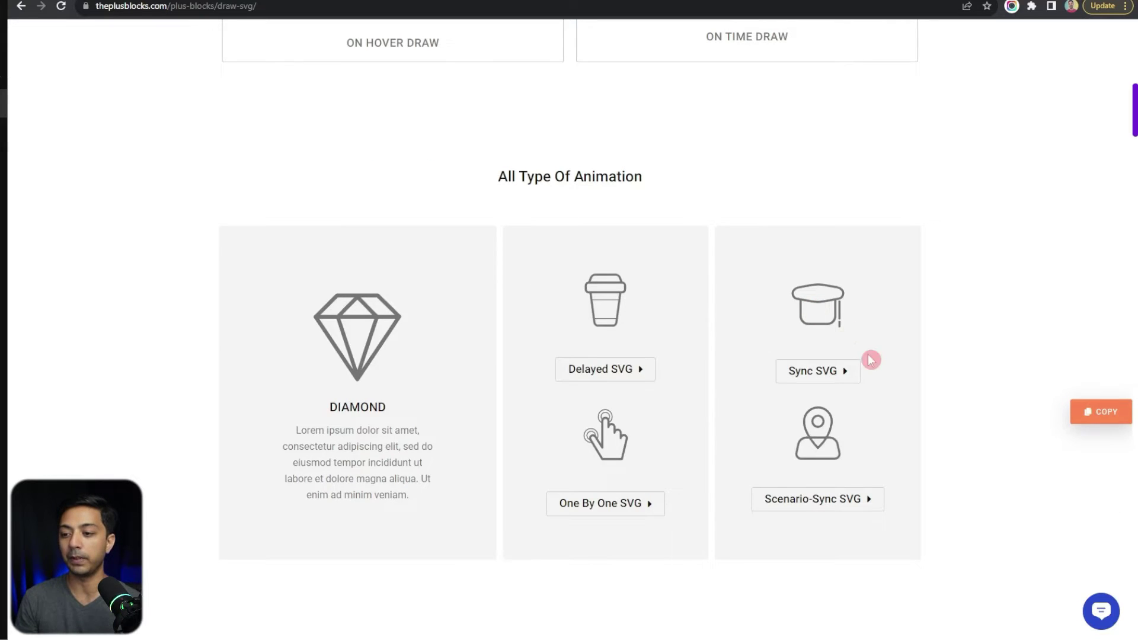
mouse_move(1110, 412)
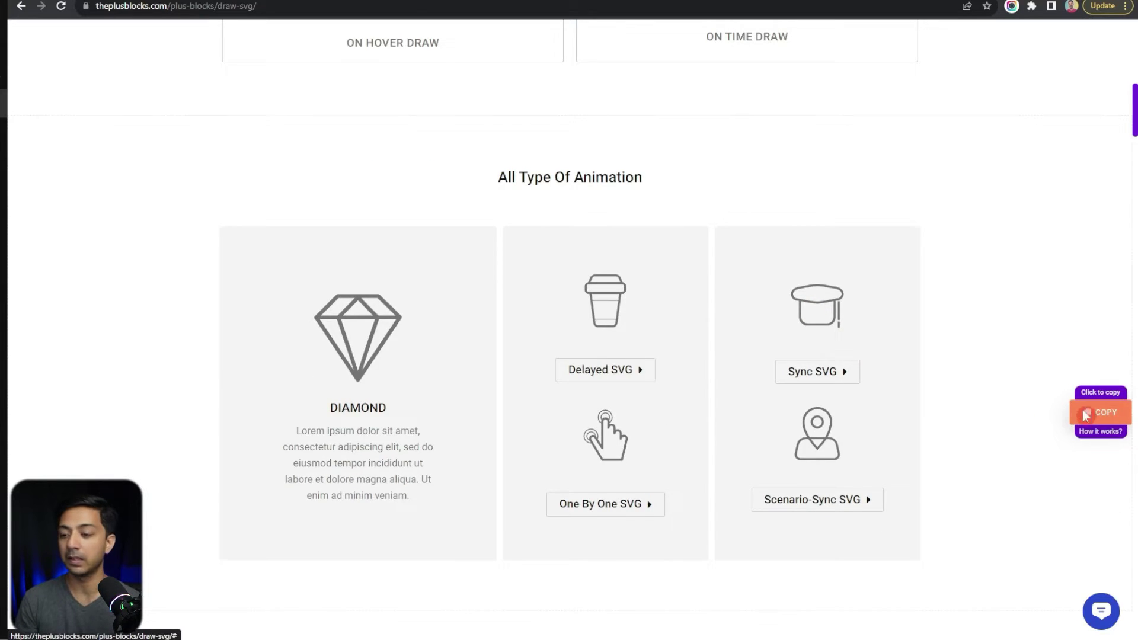
scroll(794, 483, down, 8)
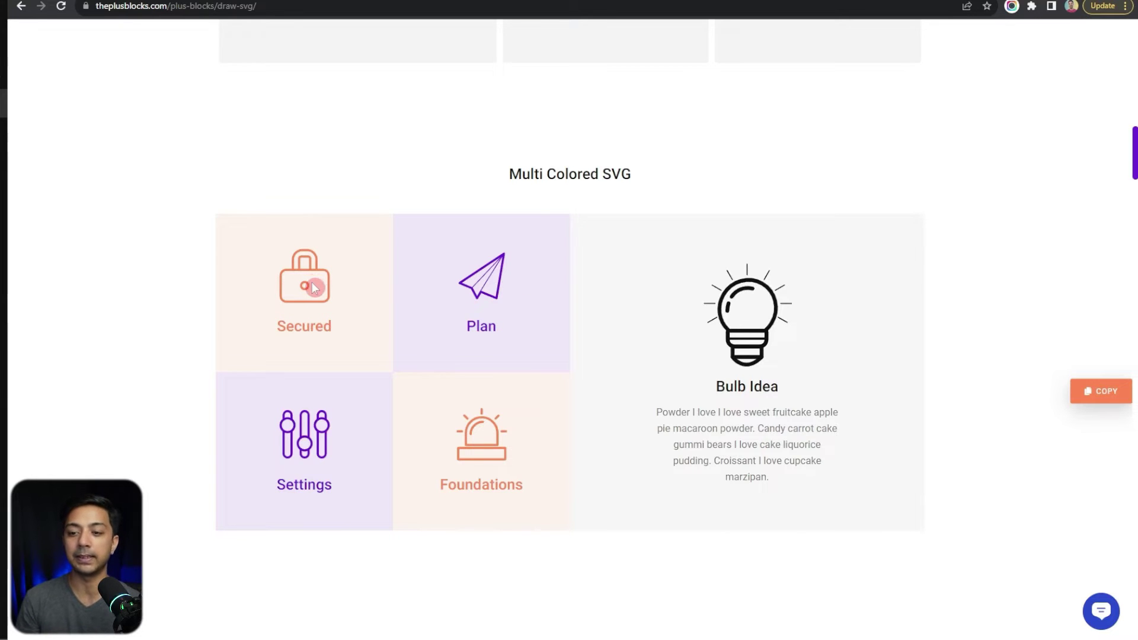
click(1085, 391)
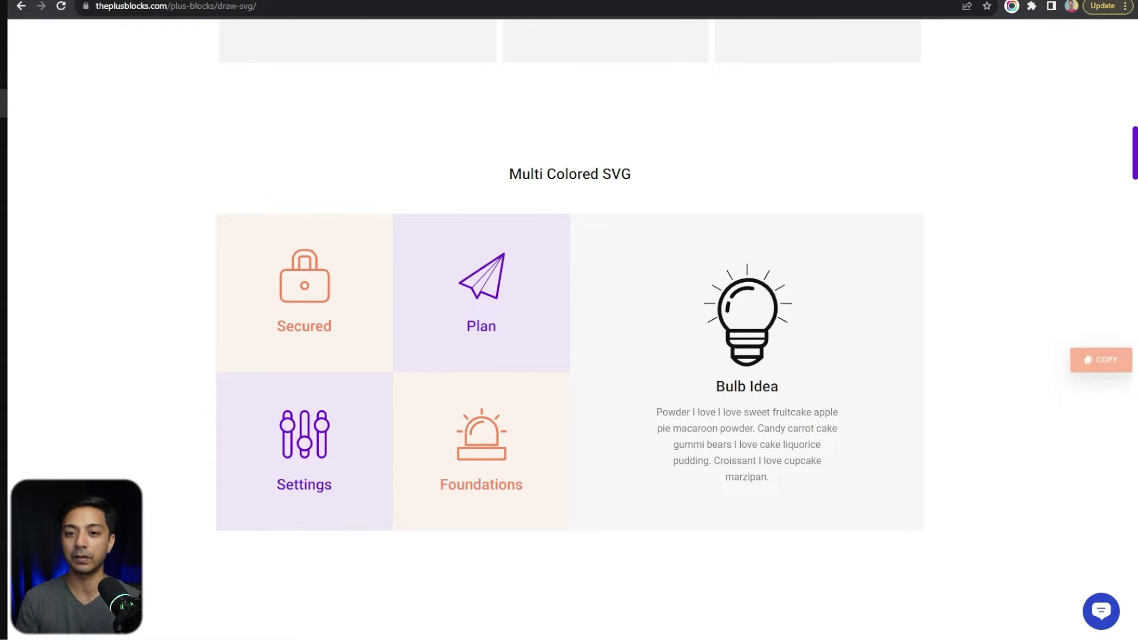
key(ctrl+Tab)
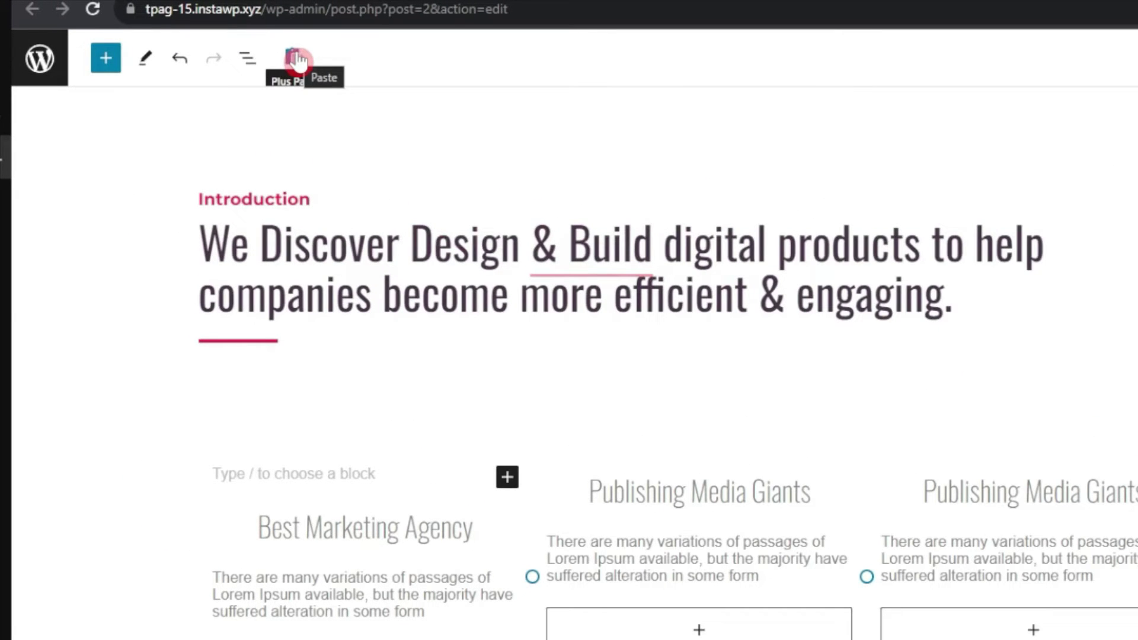
- Paste the Multi Colored SVG section and copy its padlock Draw SVG block
click(298, 59)
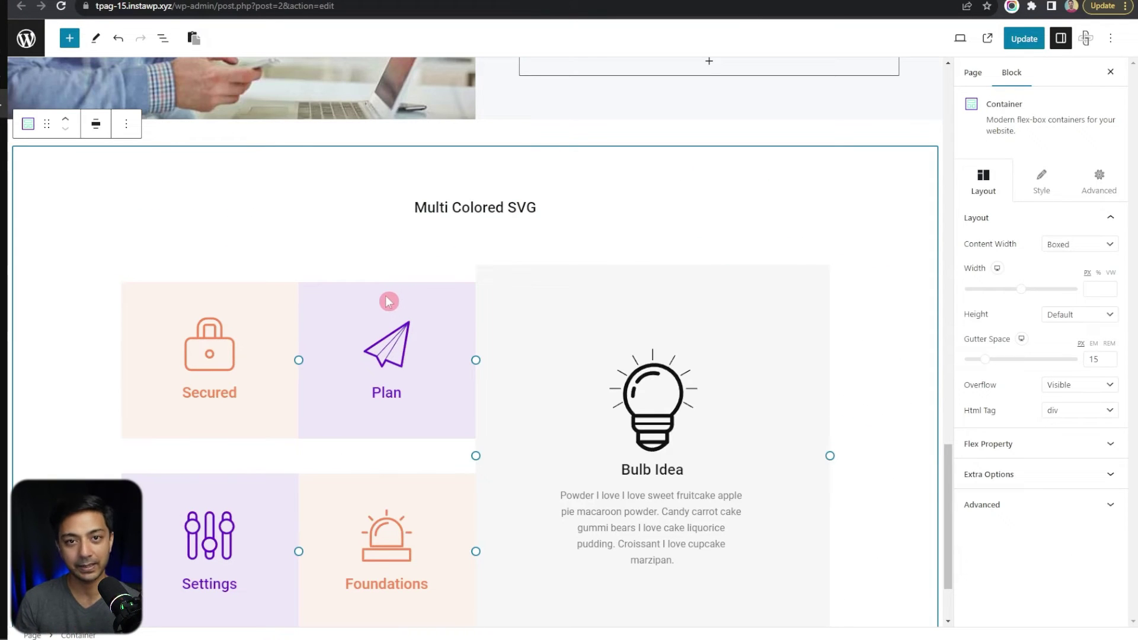
click(239, 364)
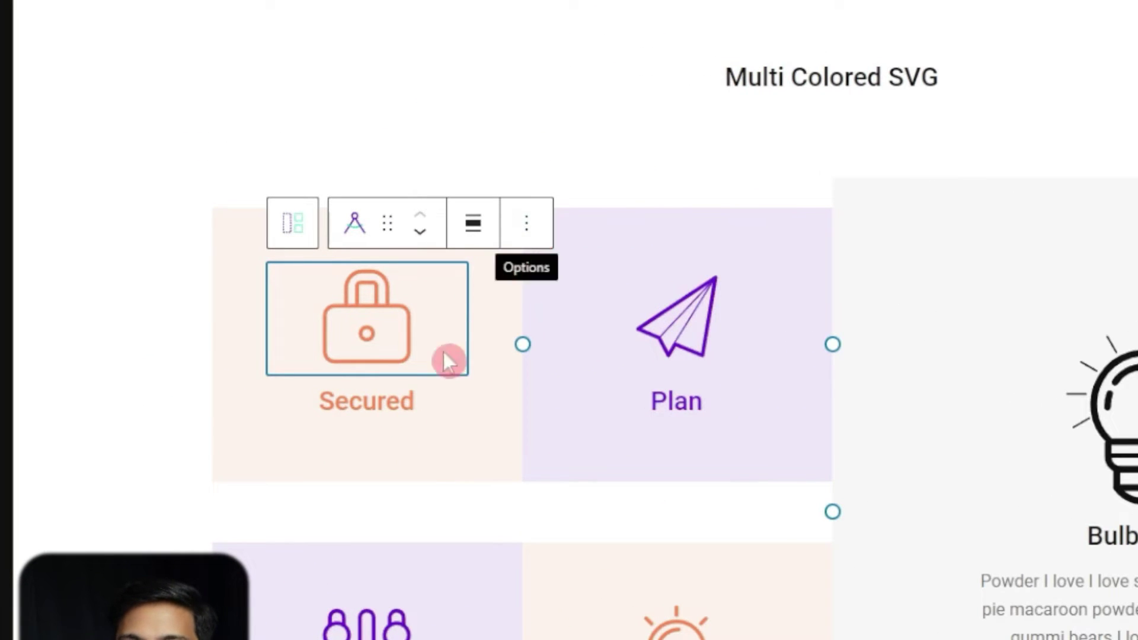
click(527, 223)
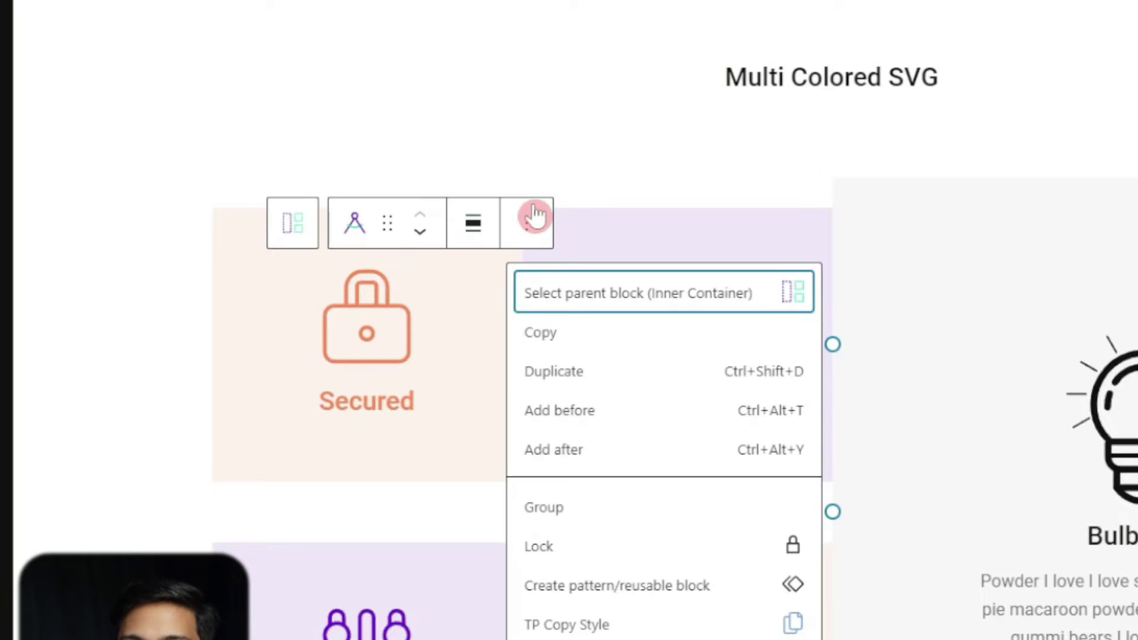
click(563, 343)
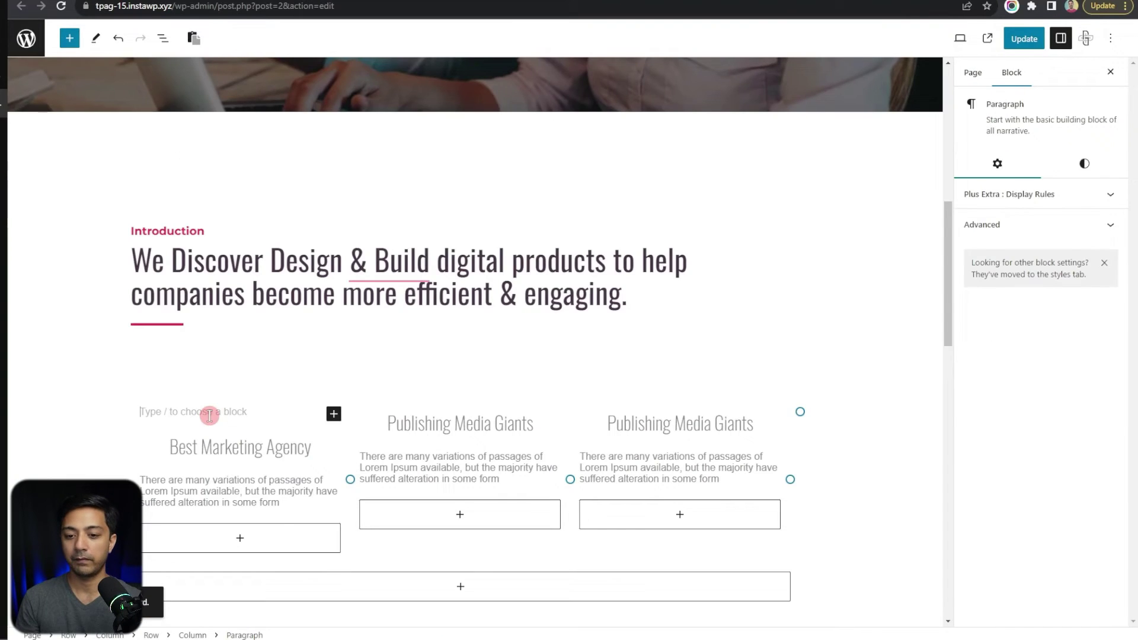
- Paste the padlock Draw SVG into the first column above the heading
key(ctrl+v)
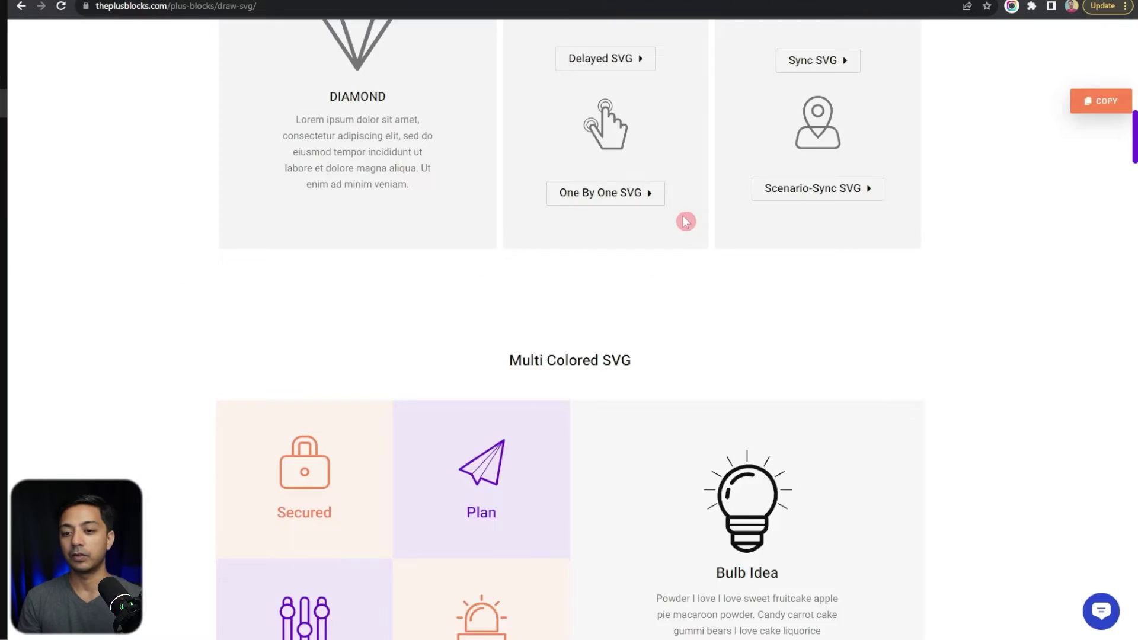
scroll(685, 228, down, 3)
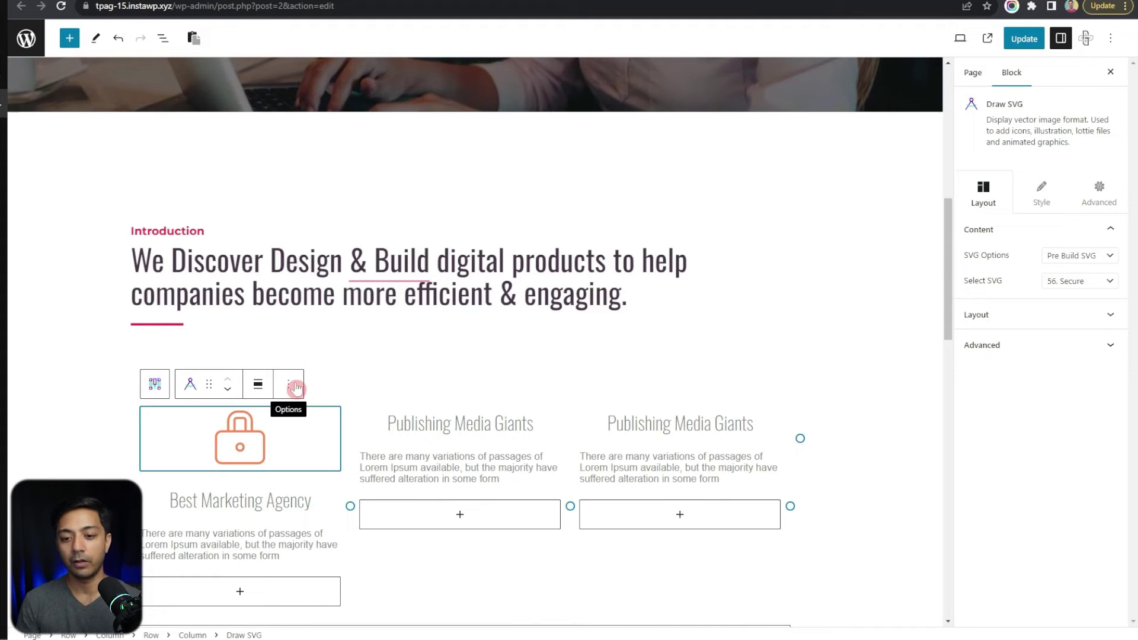
click(288, 384)
- Delete the padlock block and insert a Draw SVG block (/svg) before the Best Marketing Agency heading
click(301, 350)
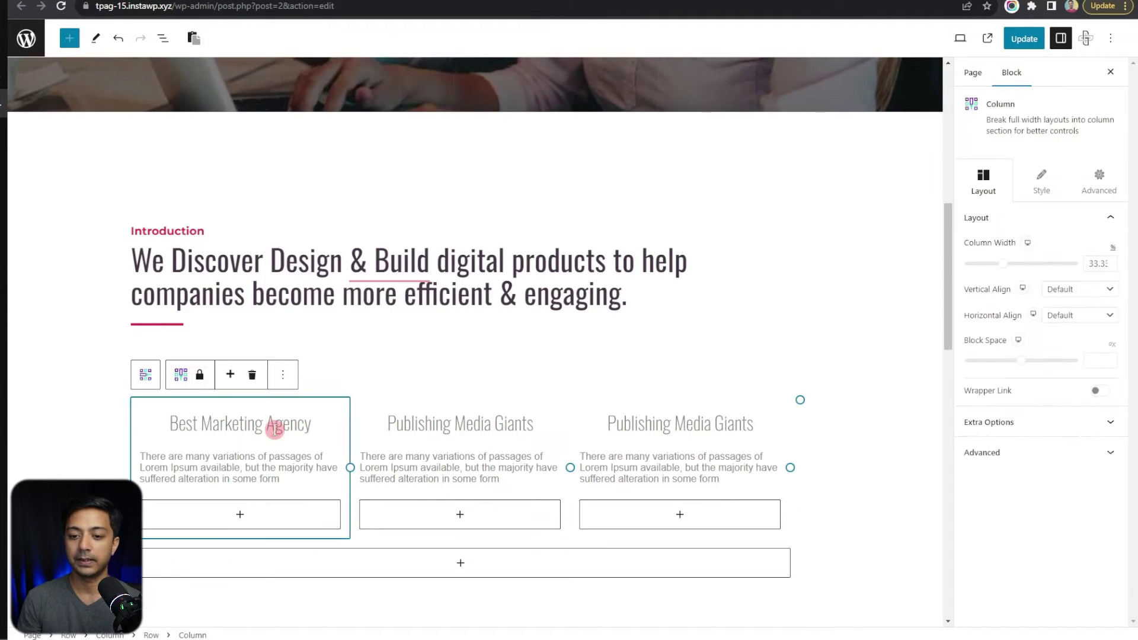
click(216, 424)
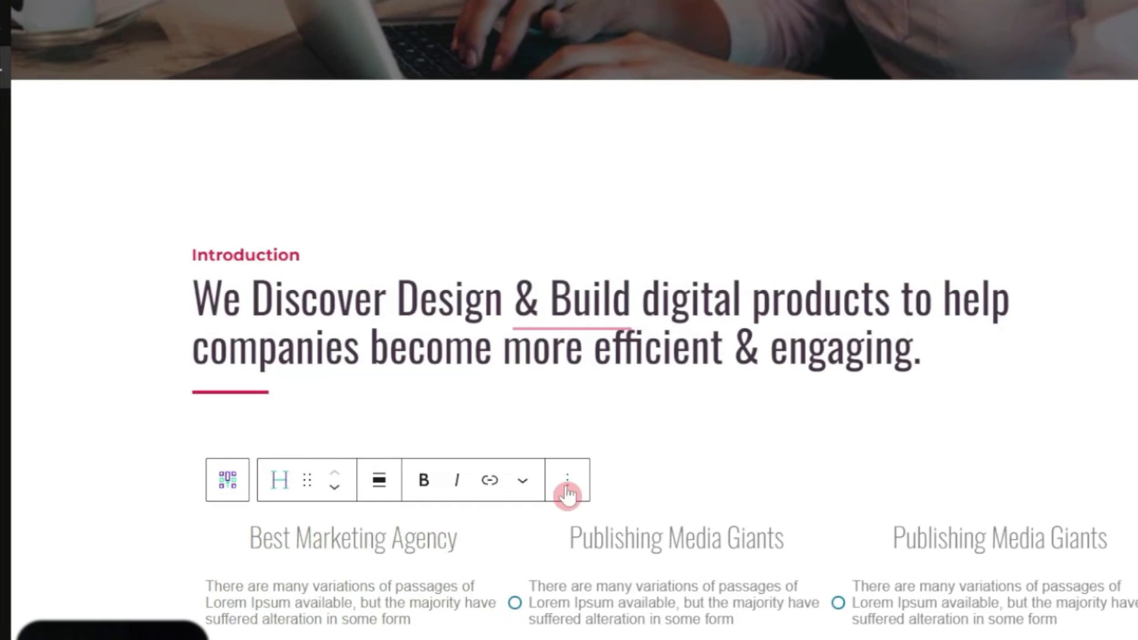
click(568, 494)
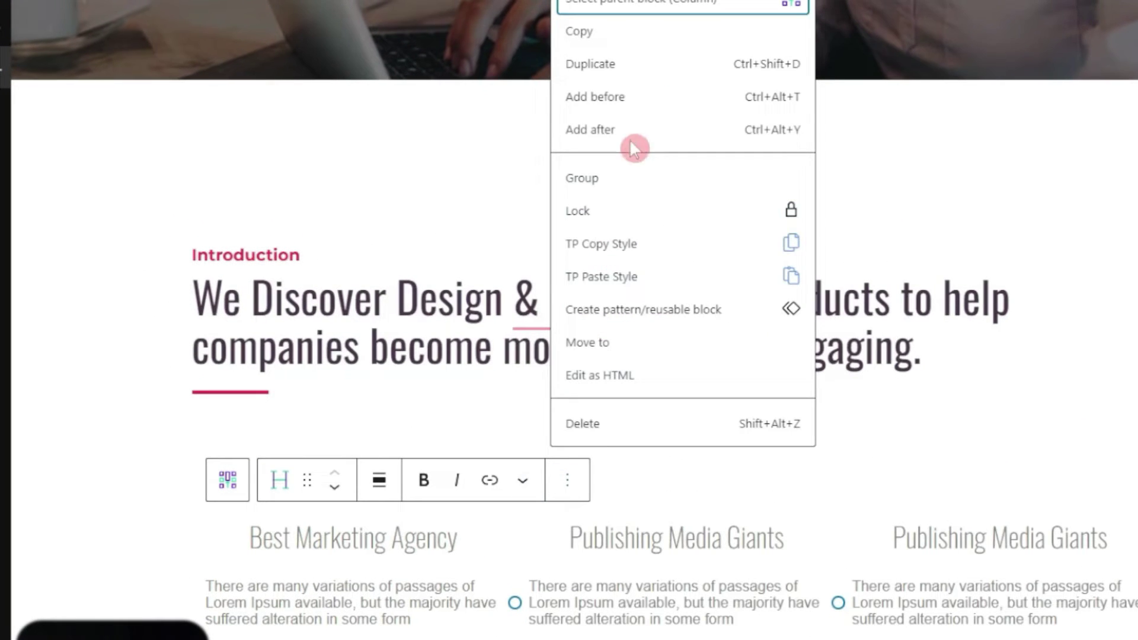
click(622, 104)
text(/)
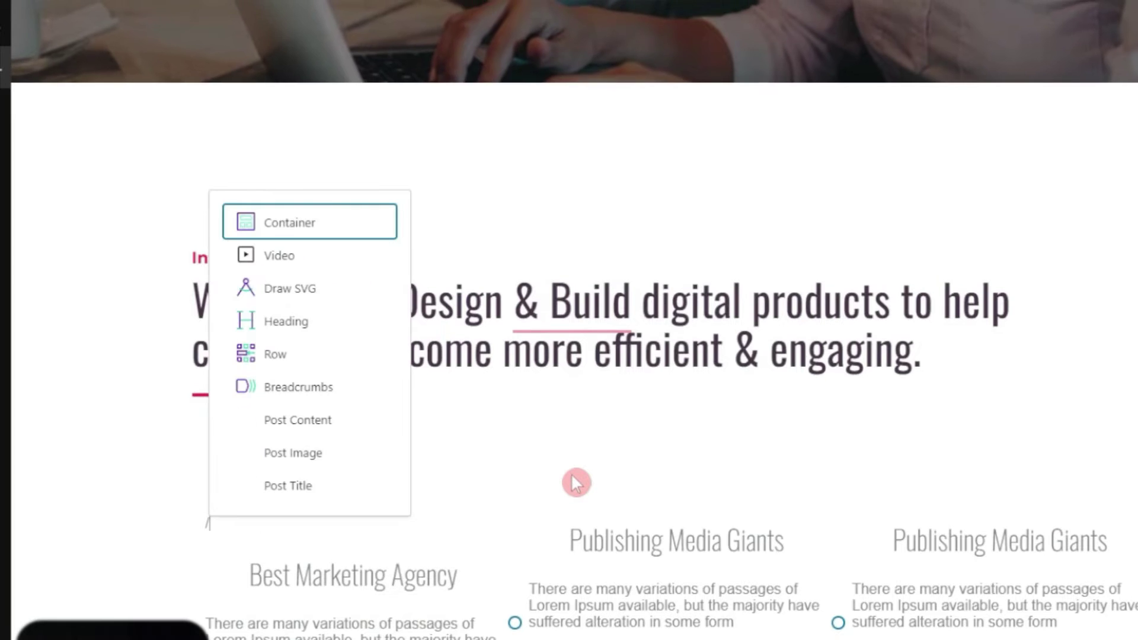
text(svg)
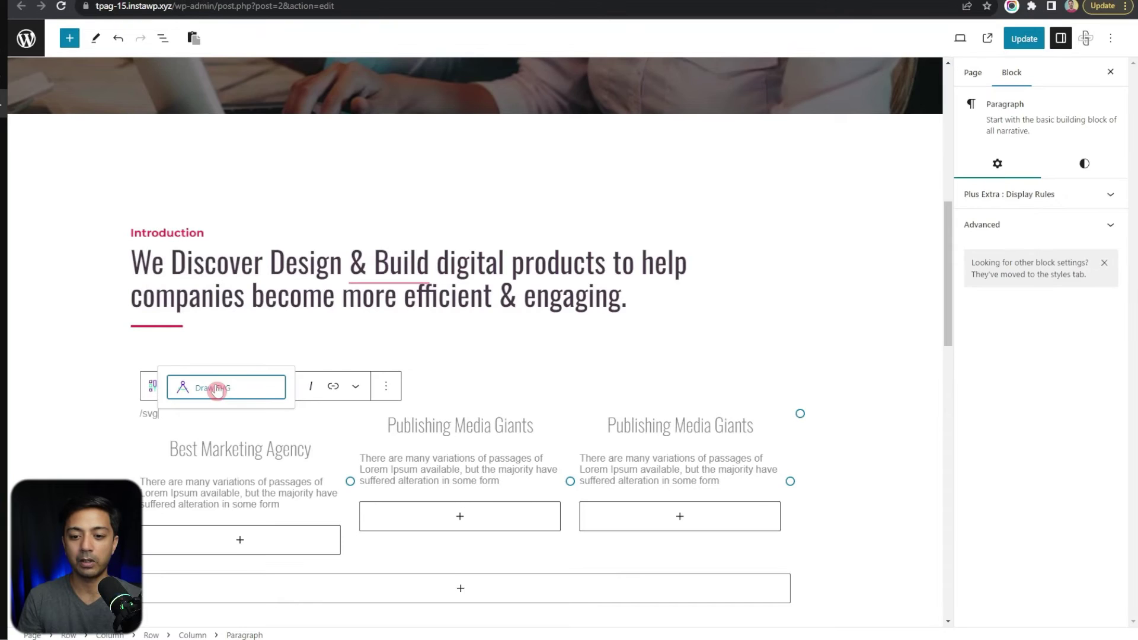
click(217, 390)
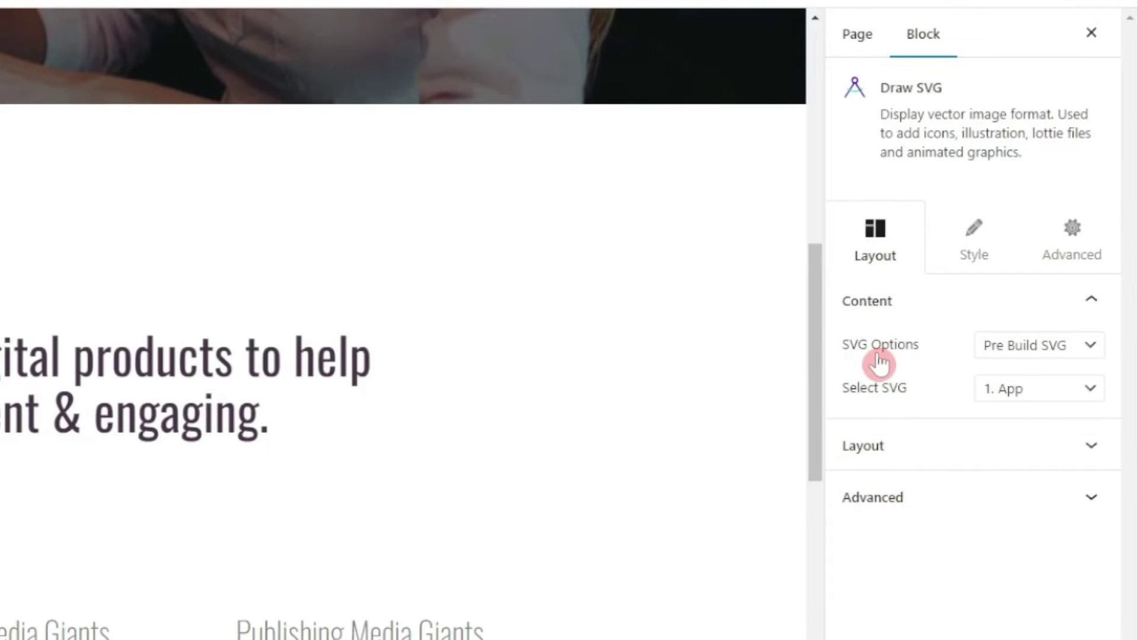
- Browse the Select SVG list of pre-built icons
click(1002, 352)
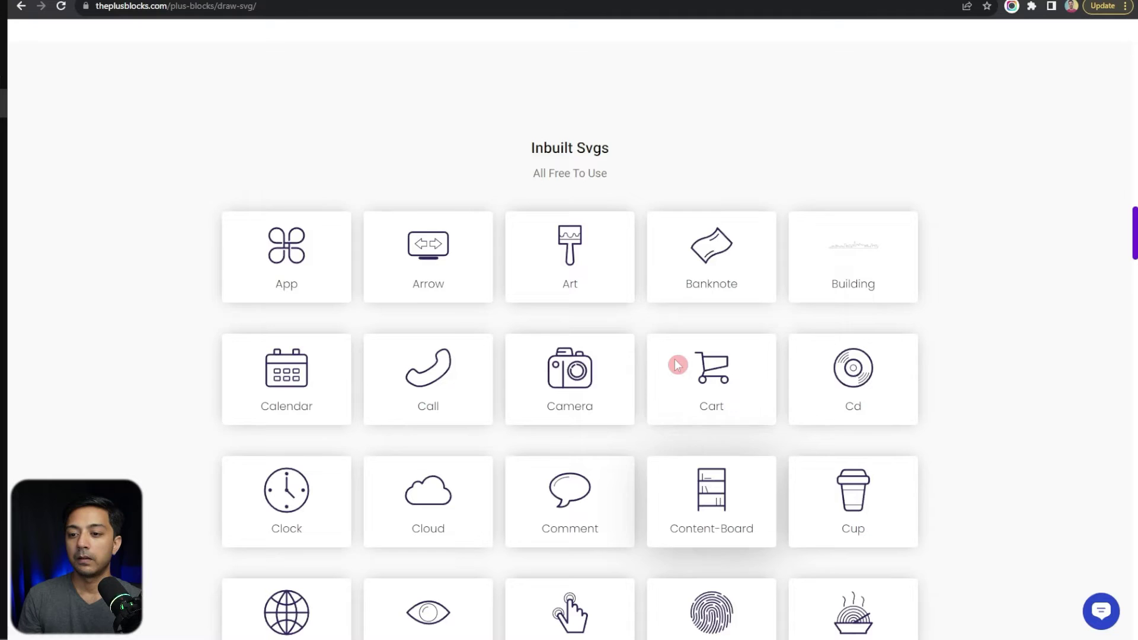
scroll(678, 365, down, 12)
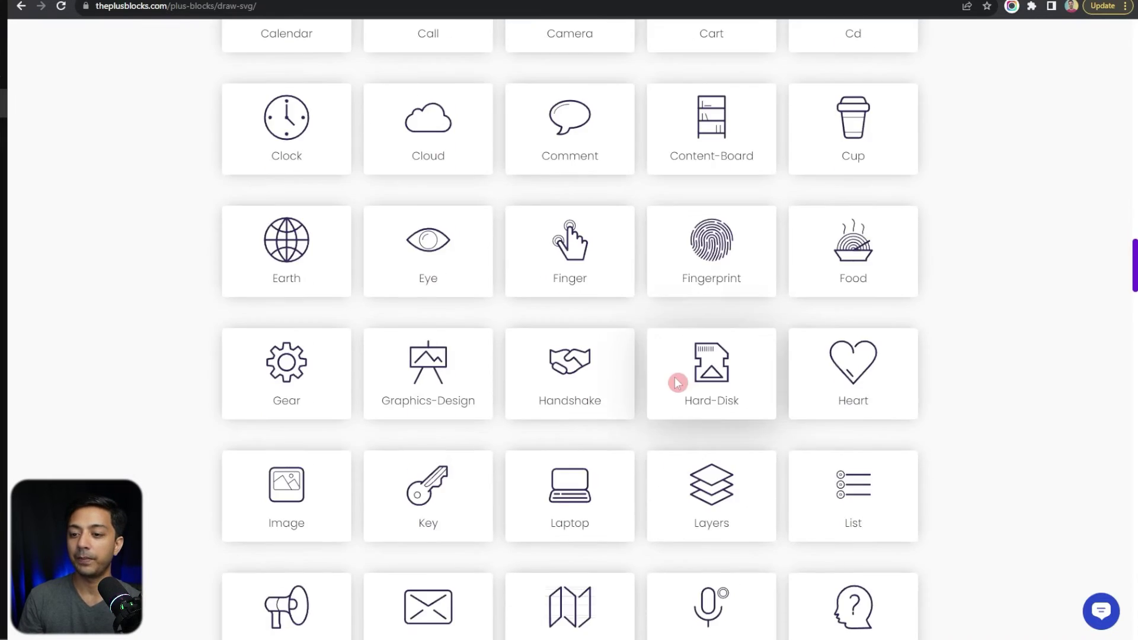
scroll(679, 399, down, 10)
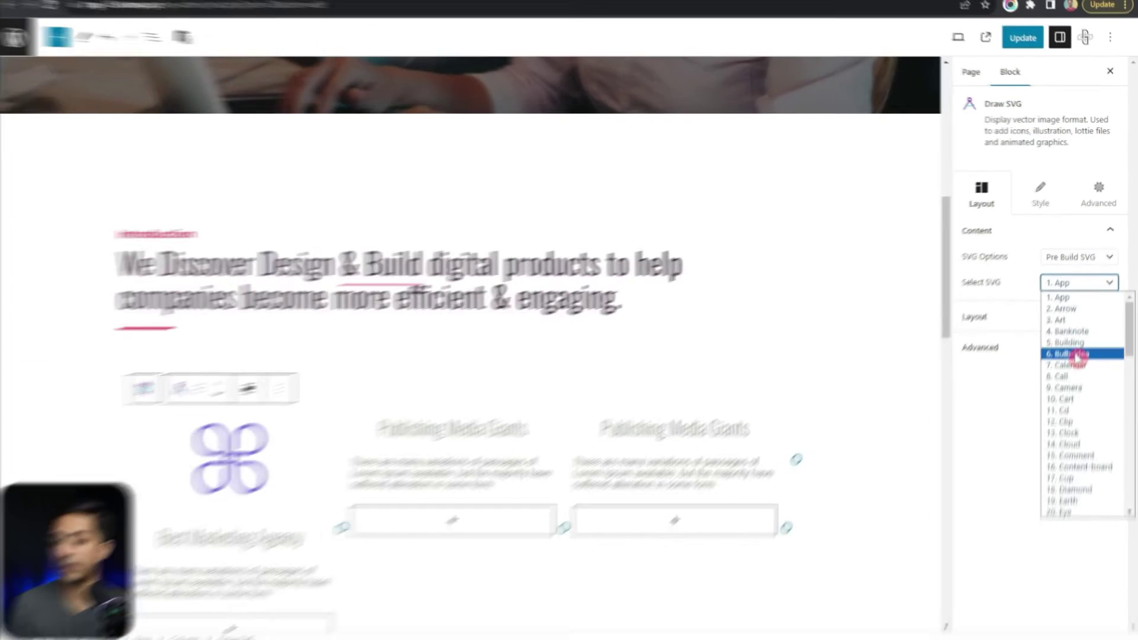
- Choose the 6. Bulb-idea icon, then set SVG Options to Custom Upload
click(1078, 353)
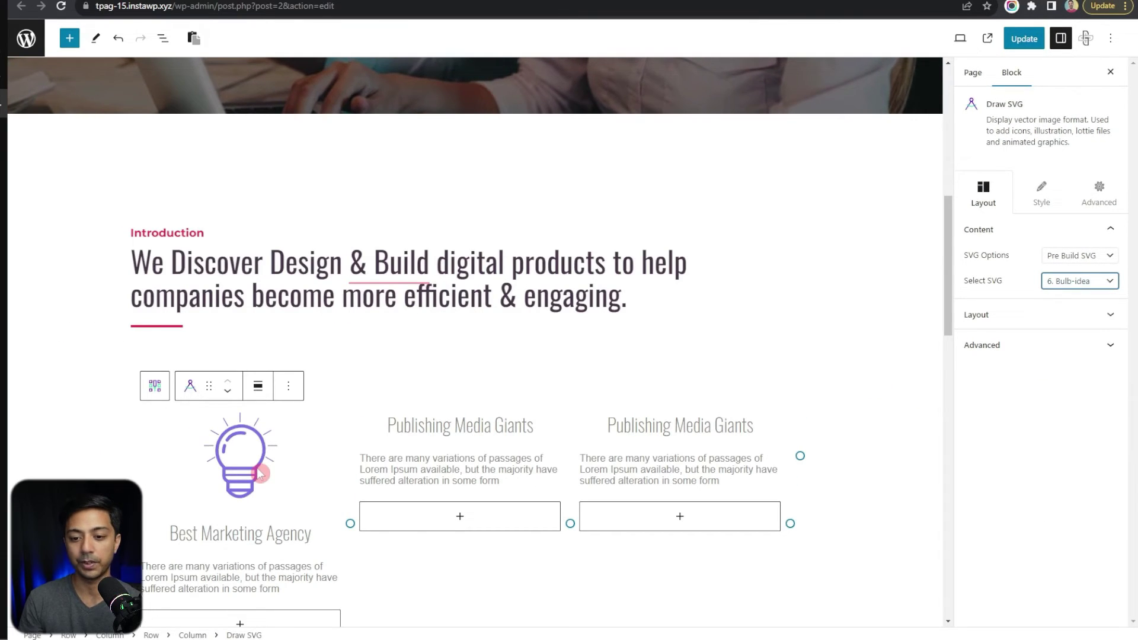
click(1079, 260)
click(1076, 281)
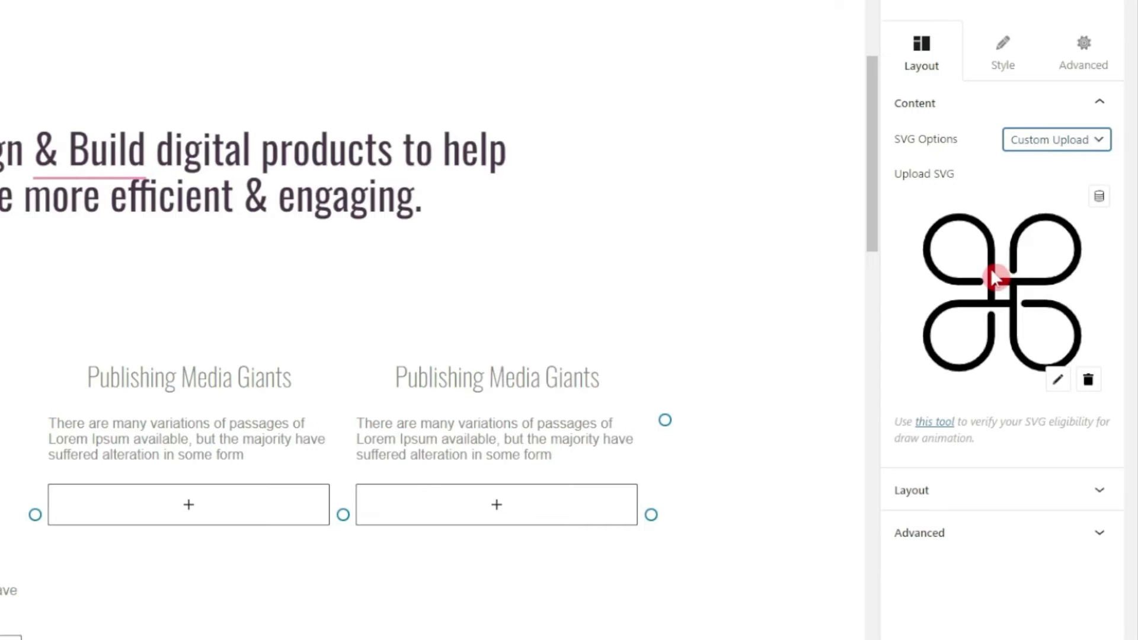
- Open the 'this tool' SVG checker link in a new tab and switch to it
right_click(936, 423)
click(949, 432)
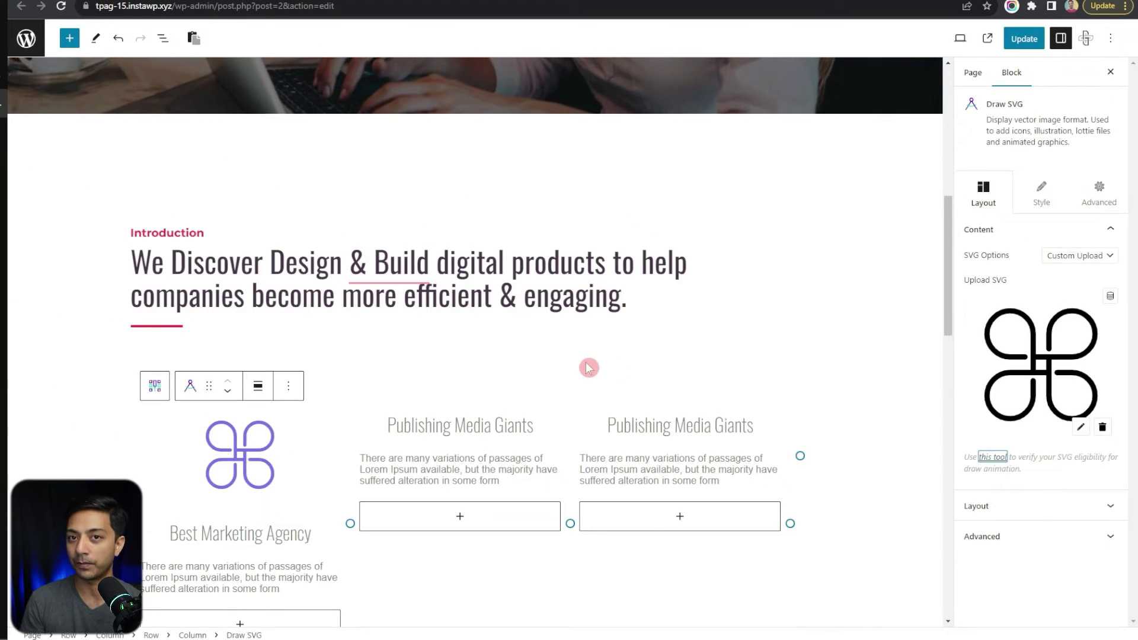
key(ctrl+Tab)
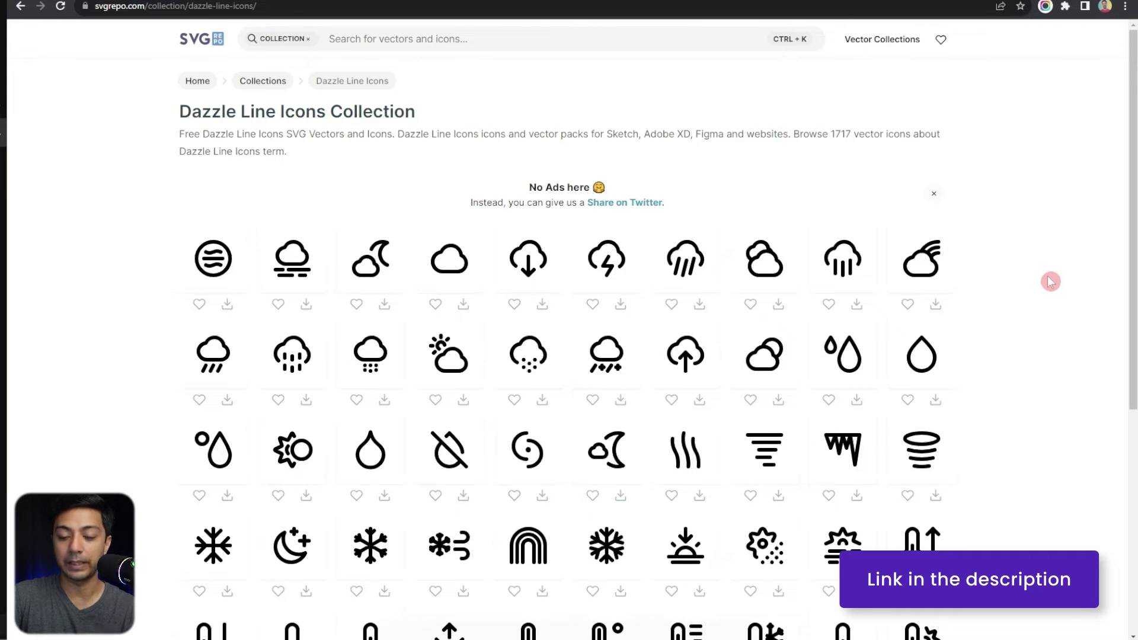
- Download the rainbow arch icon from the Dazzle Line Icons grid
scroll(914, 342, down, 2)
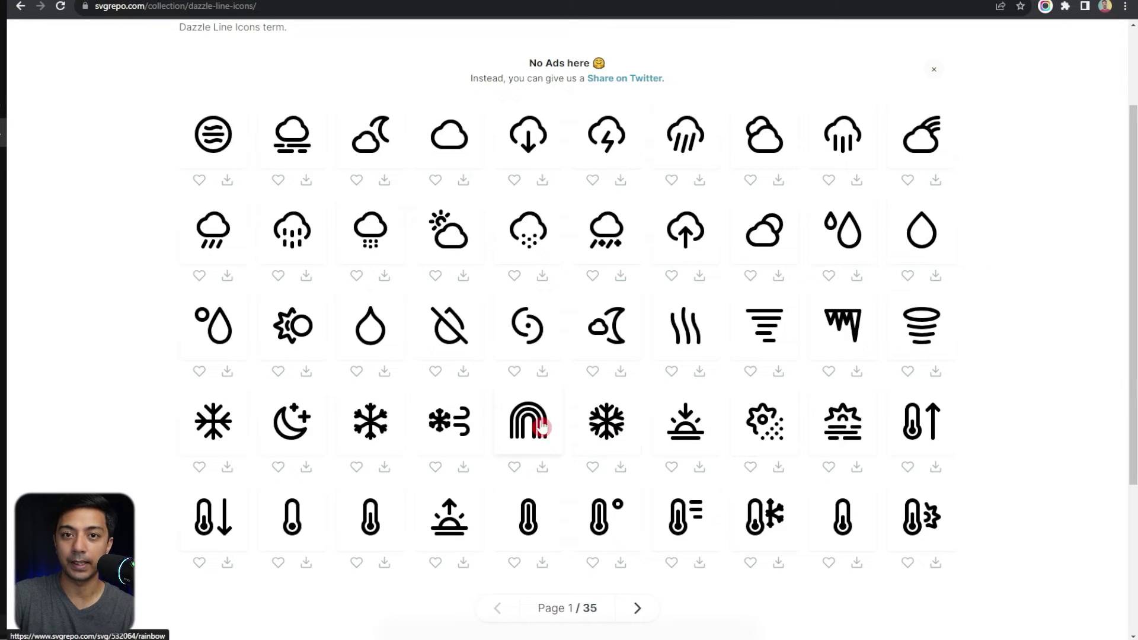
click(542, 472)
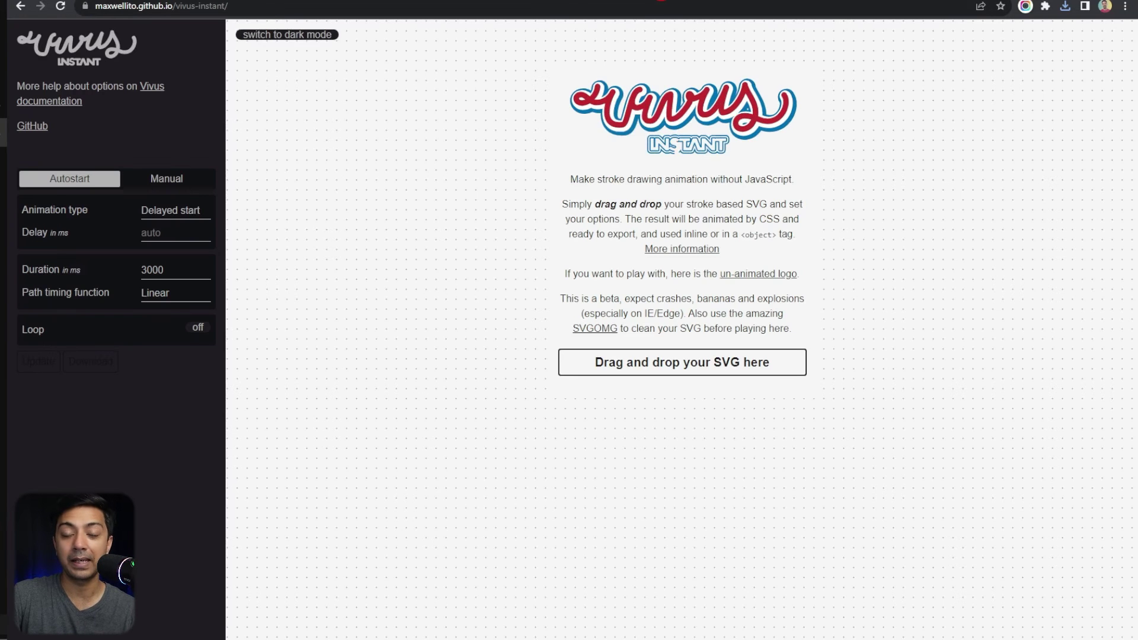
- Drop the rainbow SVG into Vivus Instant, keep Delayed start, and download the animated file
click(1067, 9)
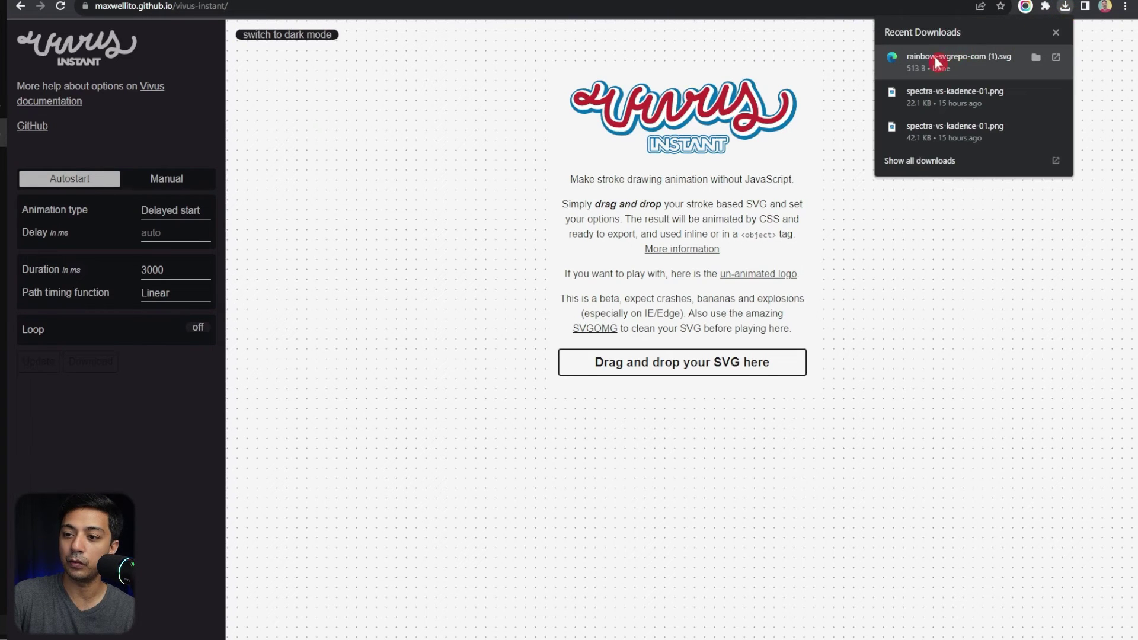
drag(933, 64, 667, 290)
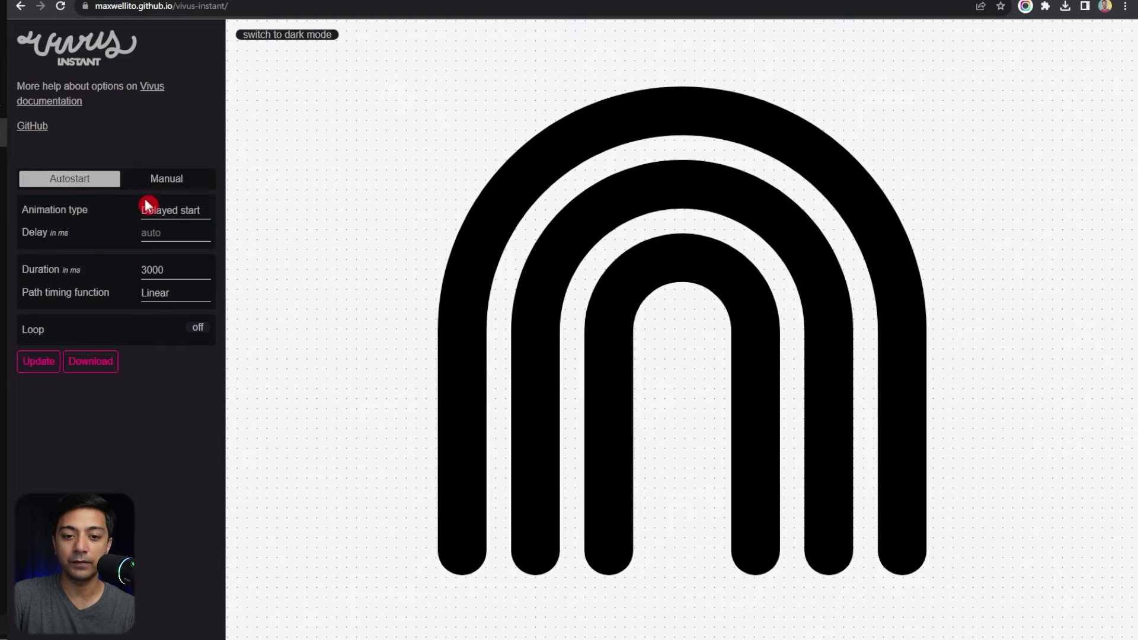
click(169, 214)
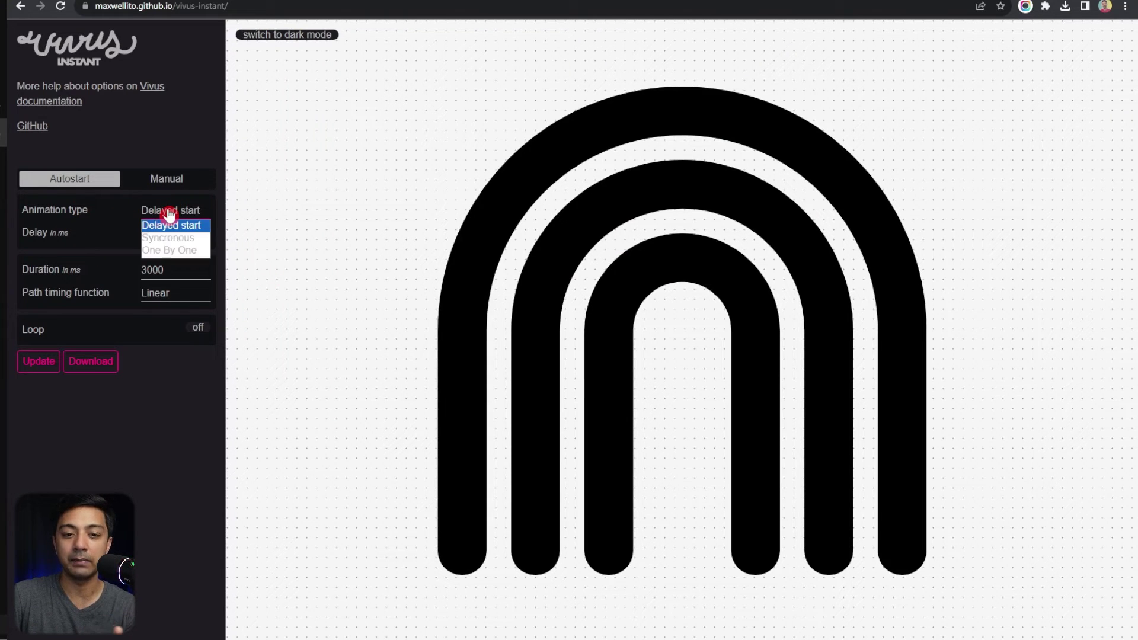
click(169, 215)
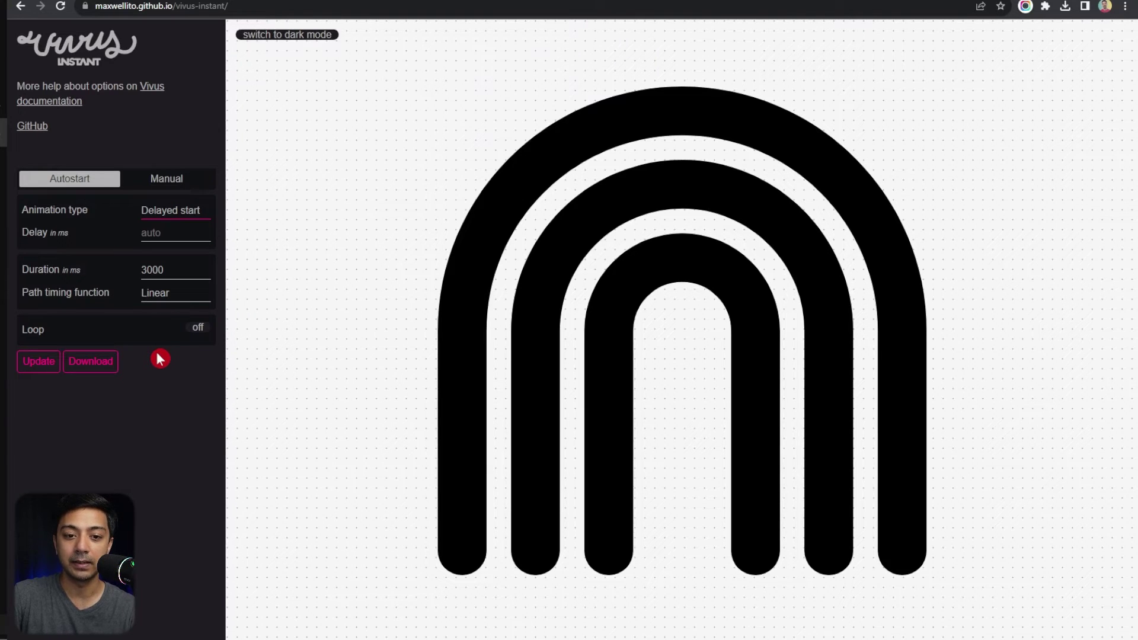
click(84, 362)
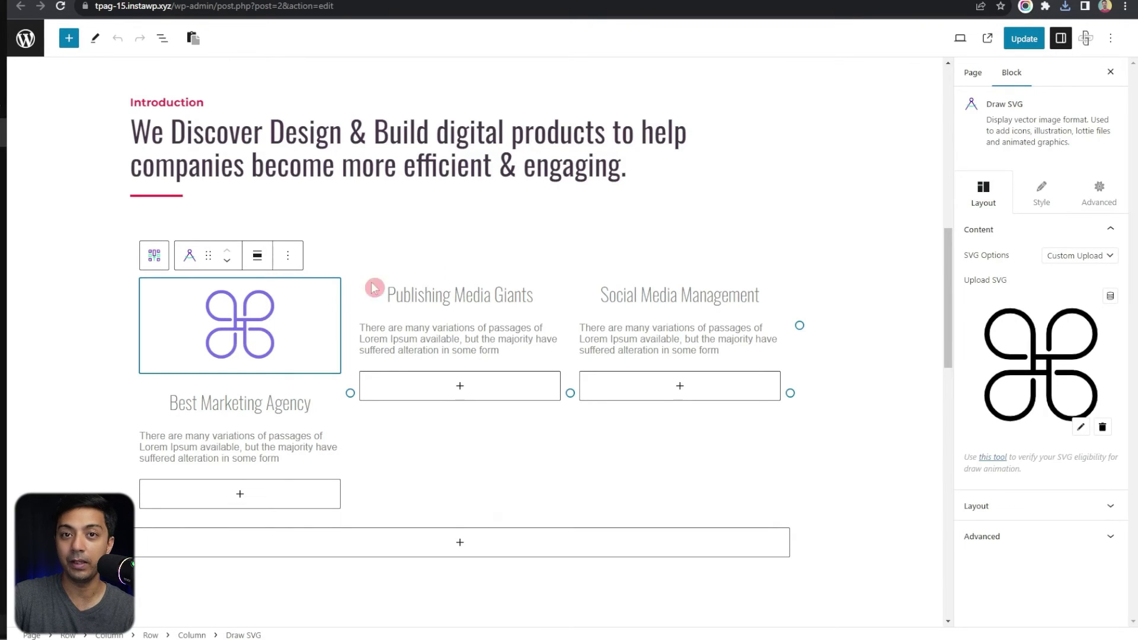
- Replace the first column's Draw SVG icon with rainbow-svgrepo-com_animated.svg from the Media Library
click(1083, 430)
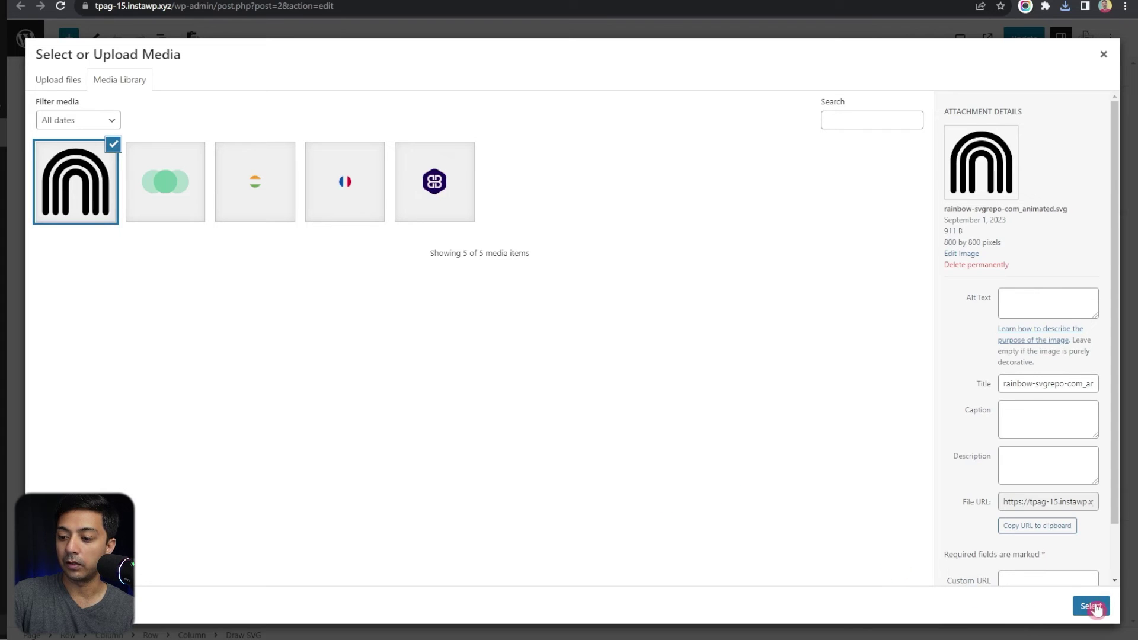
click(1093, 605)
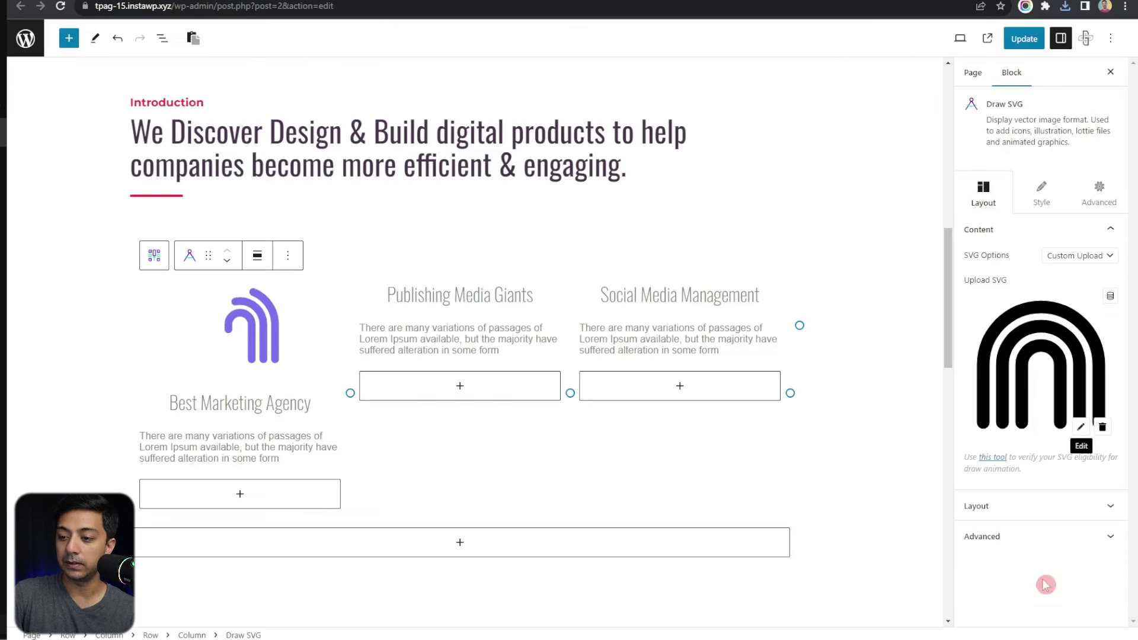
- Switch the icon source back to Pre Build SVG and leave the bulb centre-aligned after trying left and right
click(1075, 261)
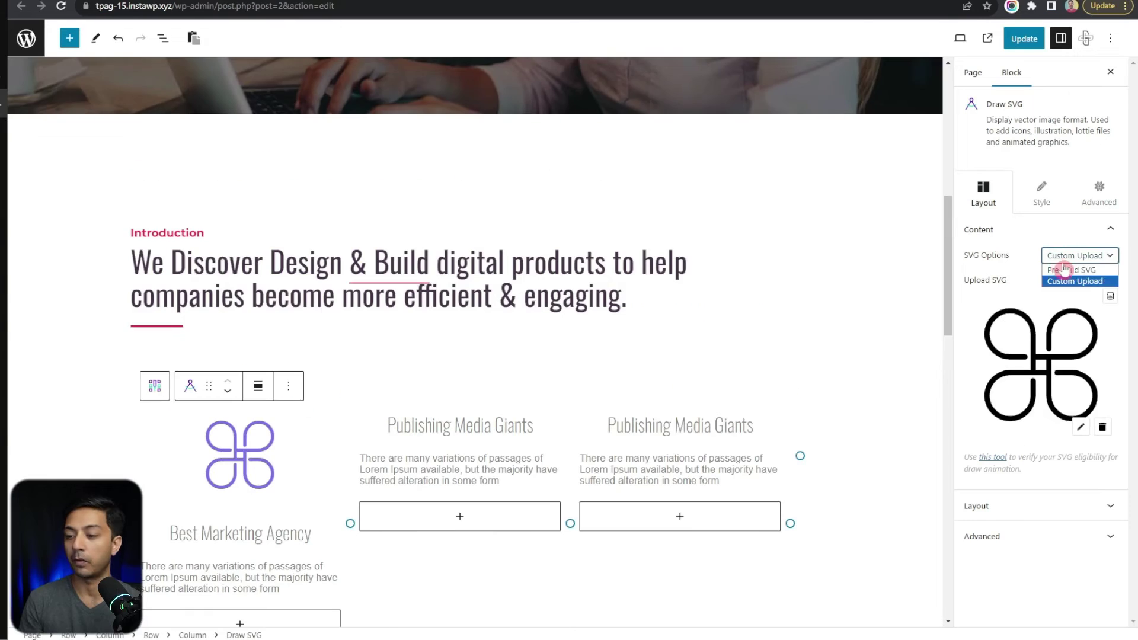
click(1067, 280)
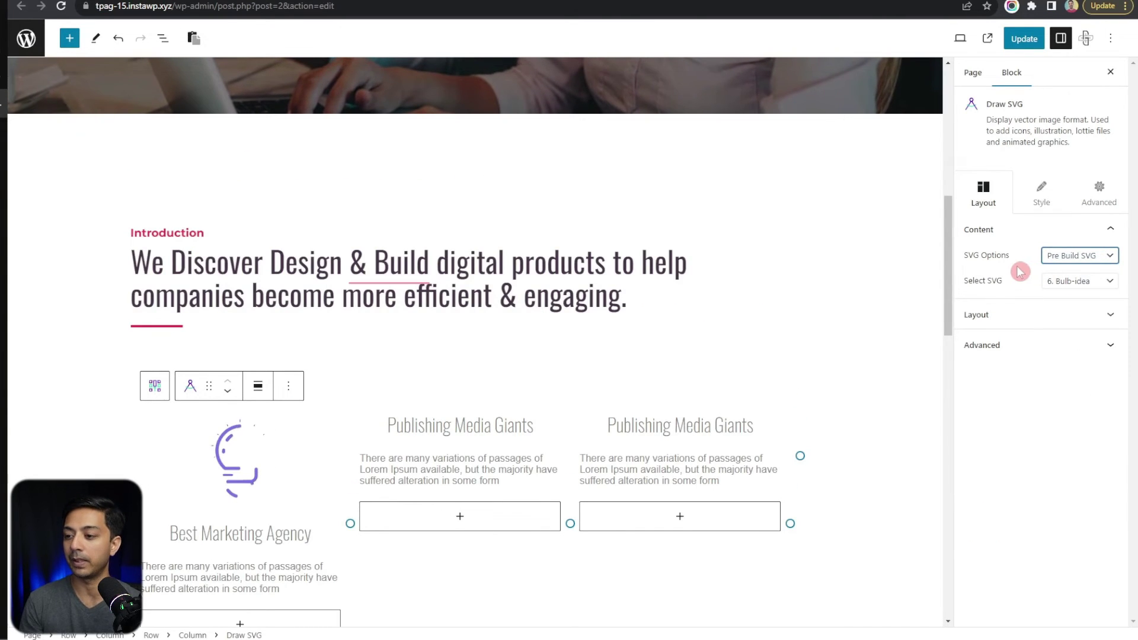
scroll(279, 347, down, 1)
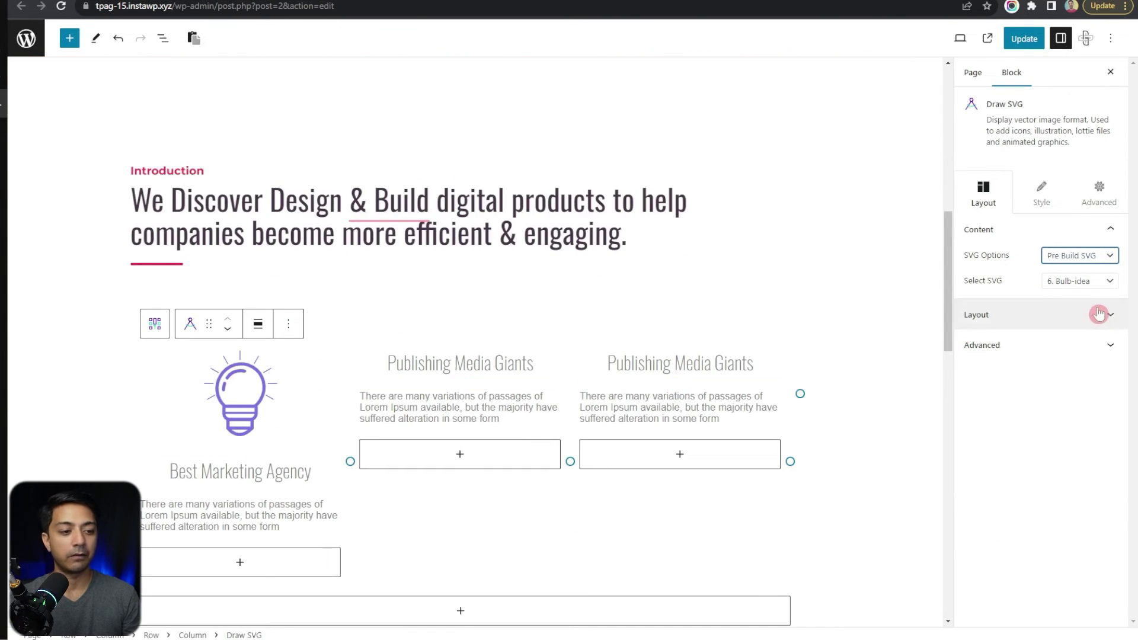
click(1012, 322)
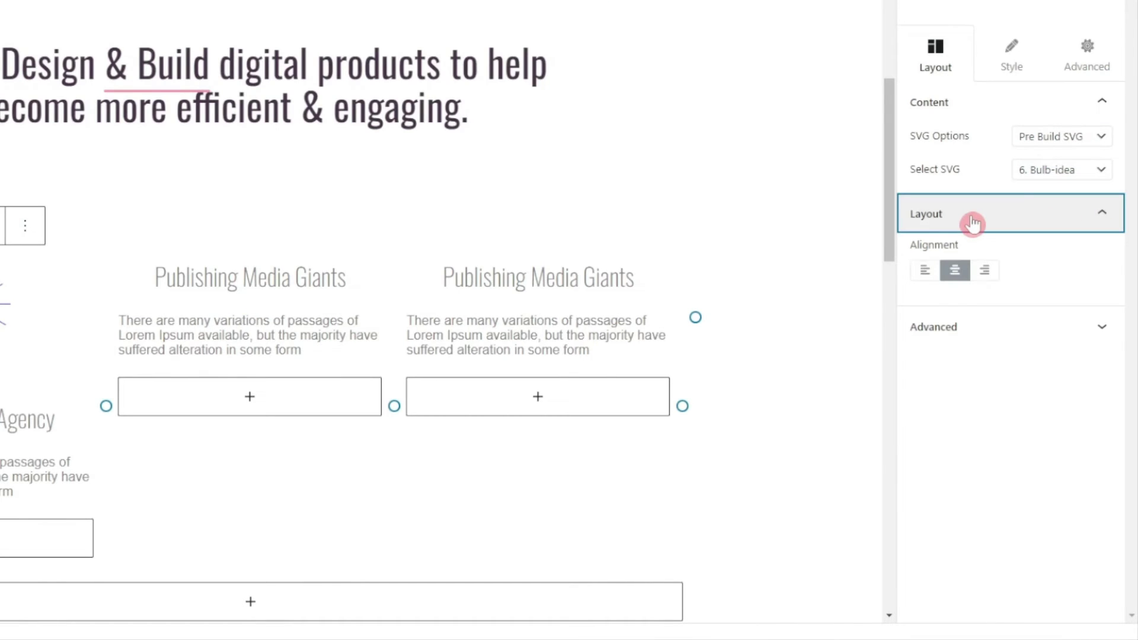
click(925, 274)
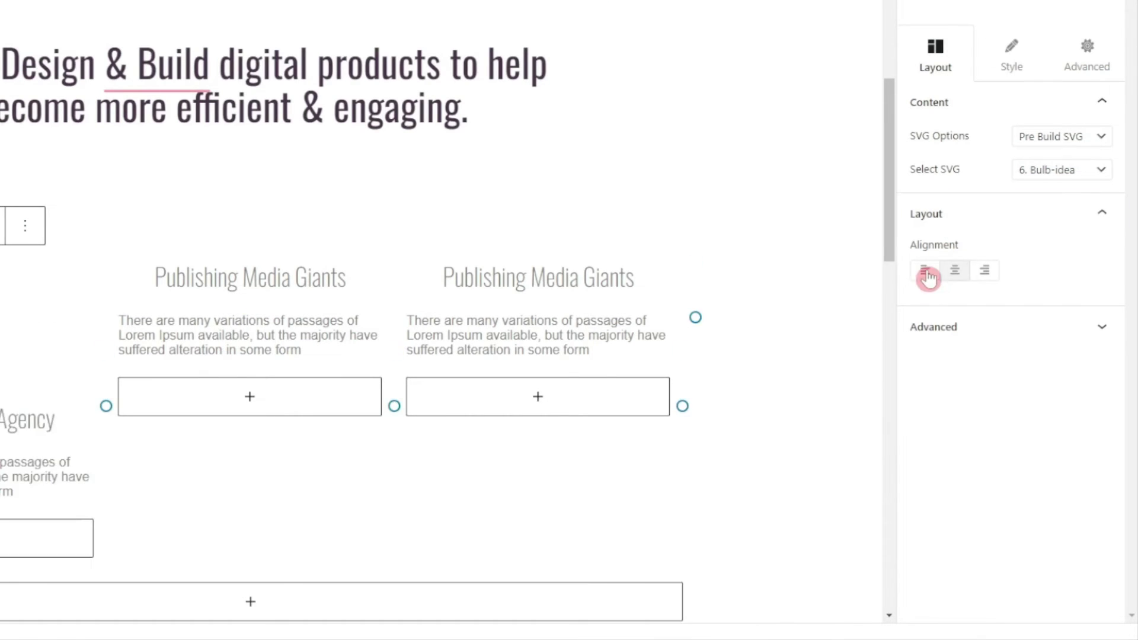
click(952, 273)
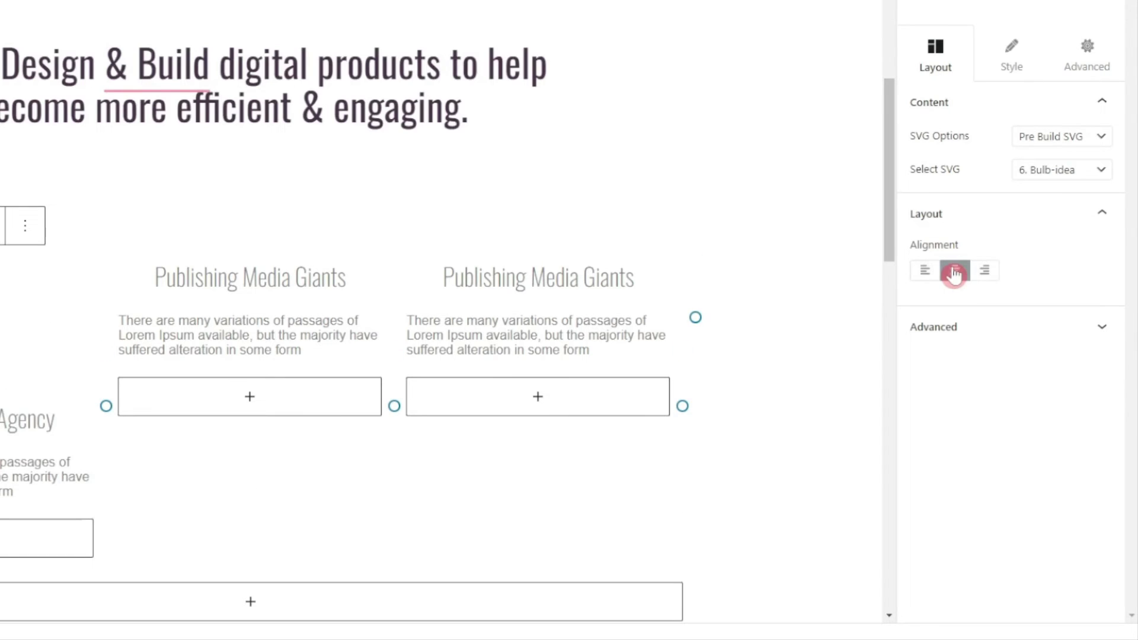
click(980, 277)
click(955, 274)
- Set the bulb icon's Max Width to 100 in the Style settings
click(1015, 60)
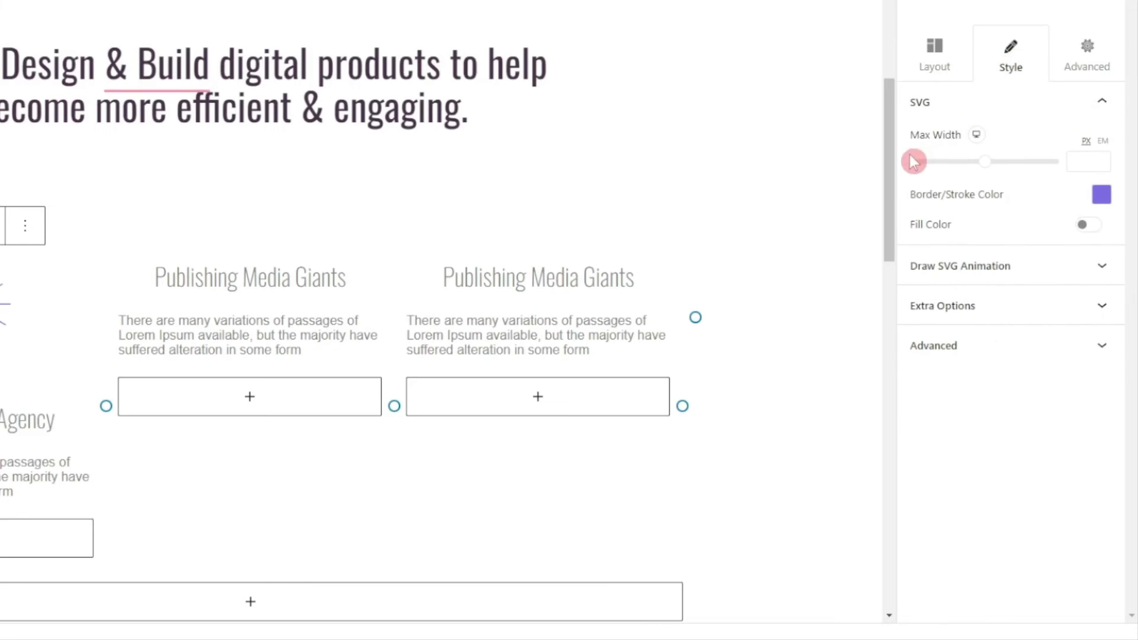
drag(984, 162, 940, 173)
double_click(1083, 161)
text(100)
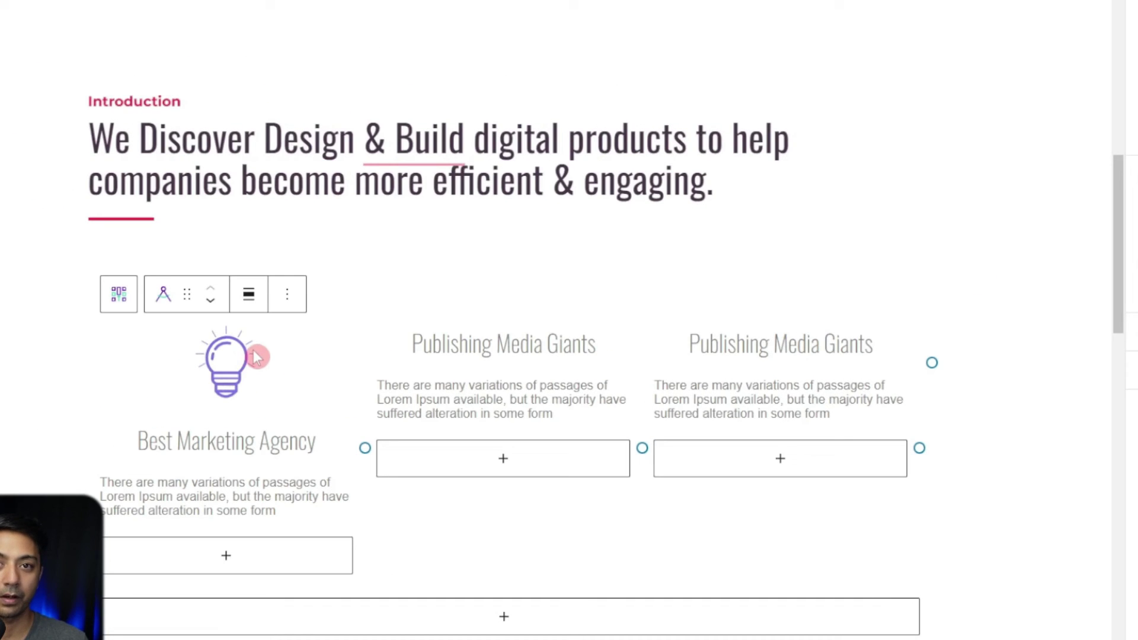
- Make the bulb's stroke colour red #F7224A and leave Fill Color switched off
click(1110, 300)
drag(1044, 163, 1004, 71)
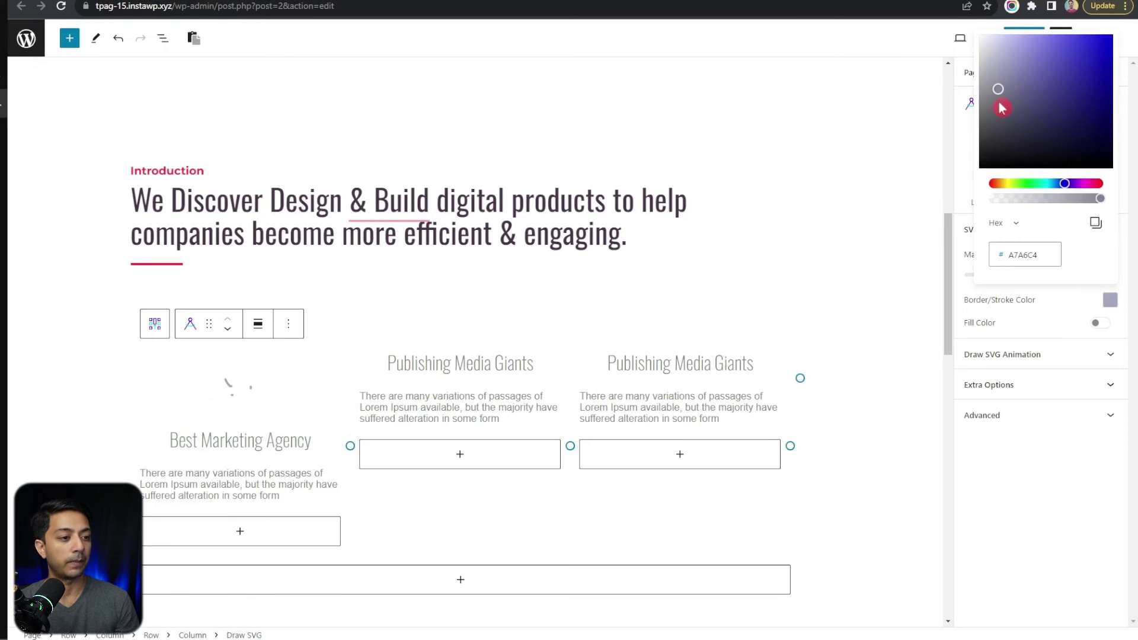
double_click(1022, 255)
text(F7224A)
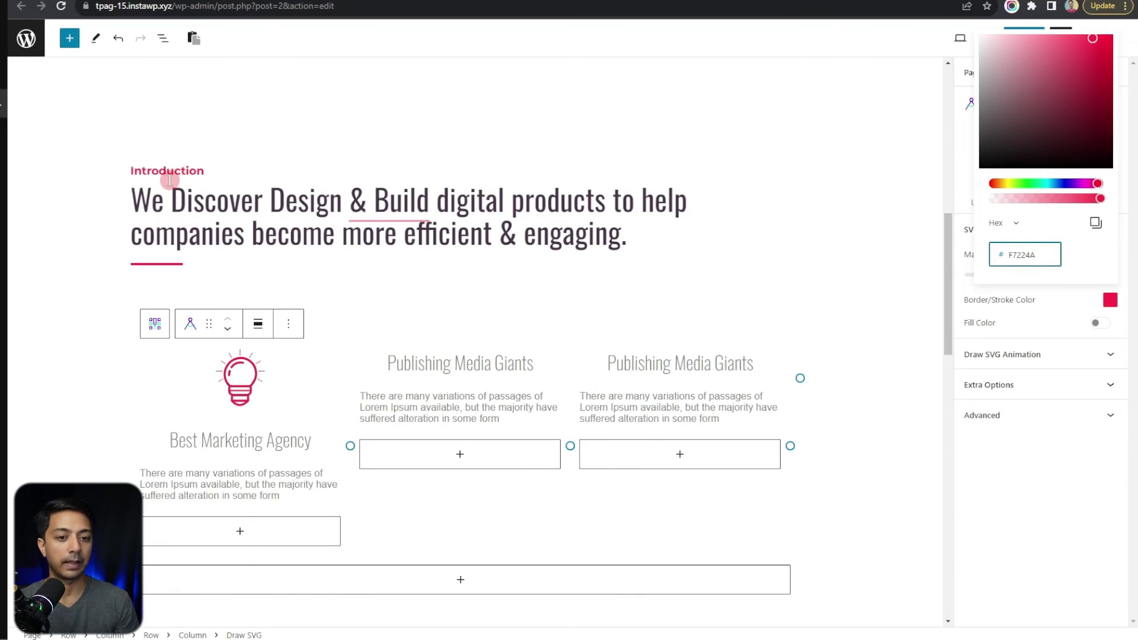
click(984, 320)
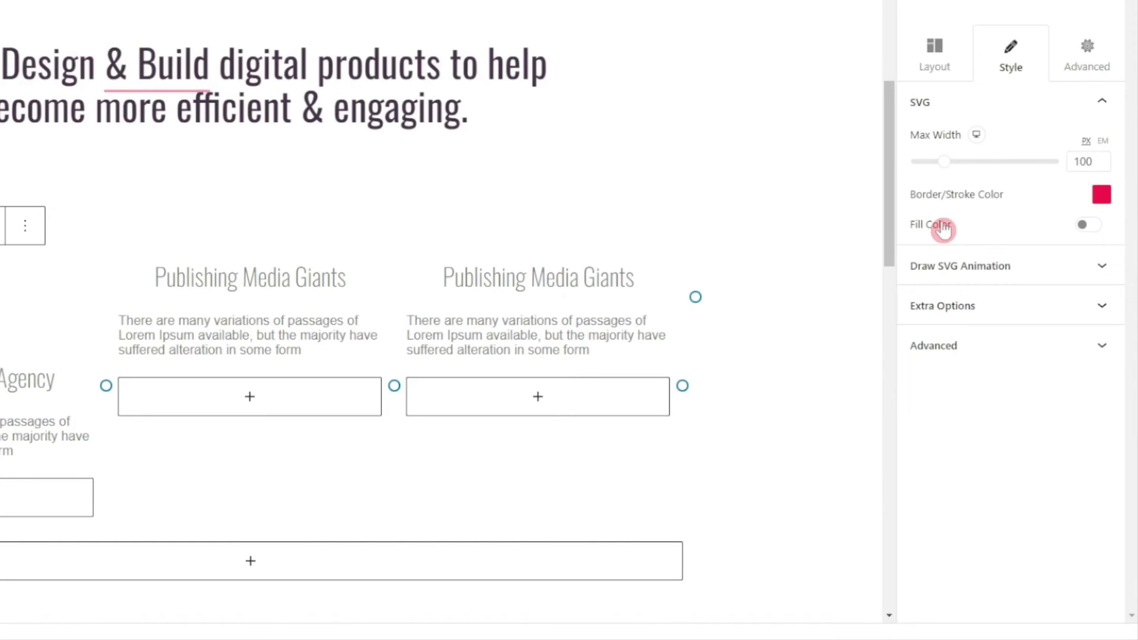
click(1090, 227)
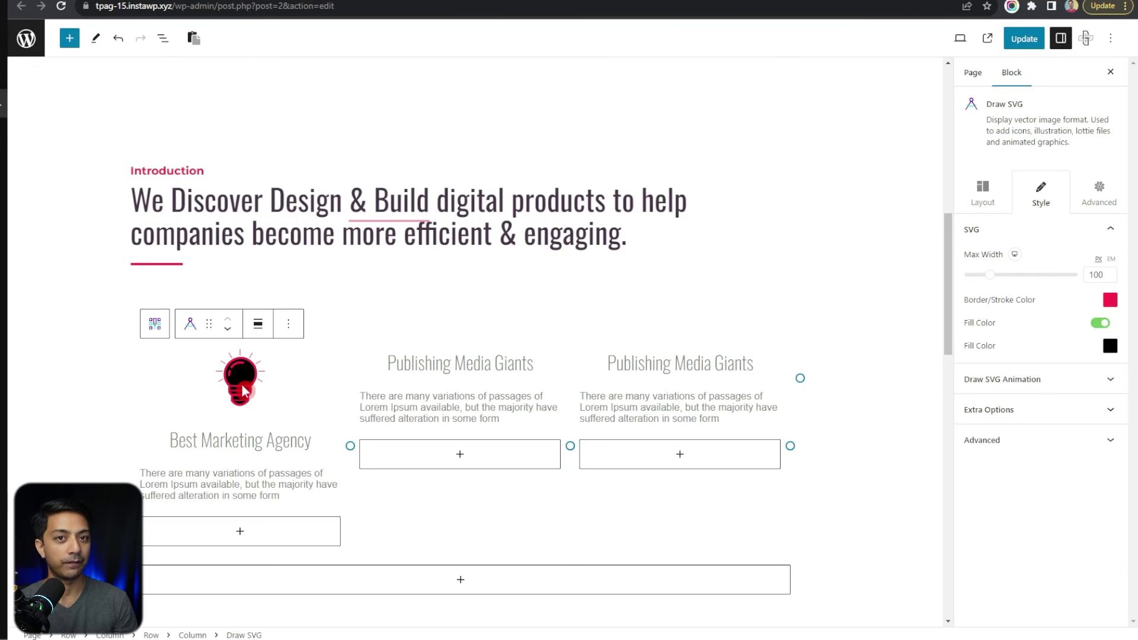
click(1100, 325)
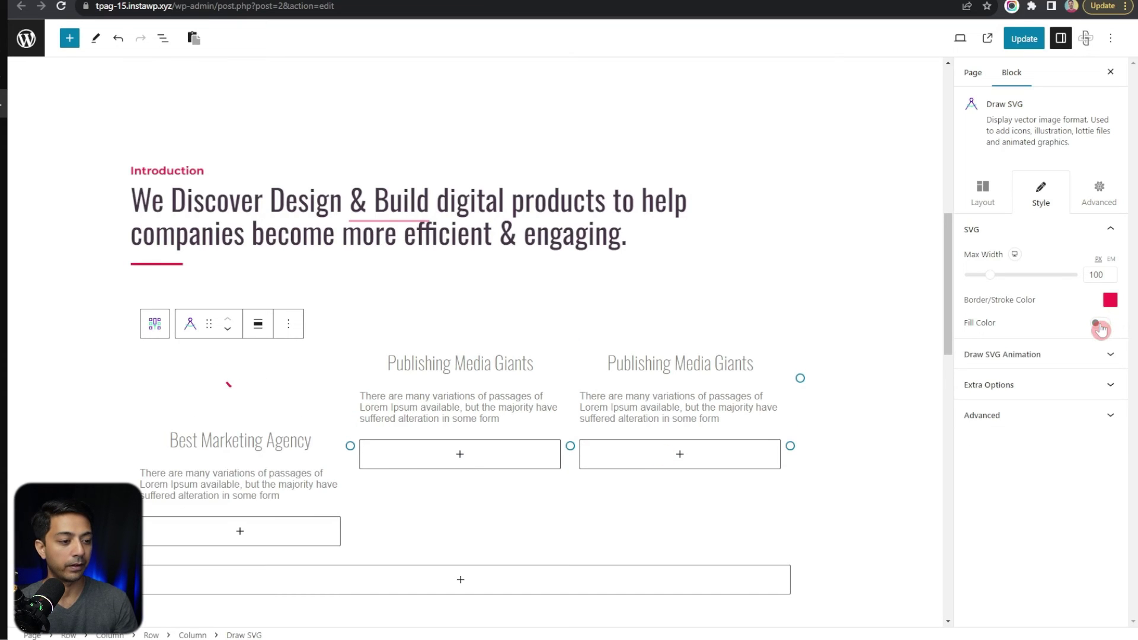
- Set the Draw SVG Animation to type Delayed with a duration of 151
click(1053, 357)
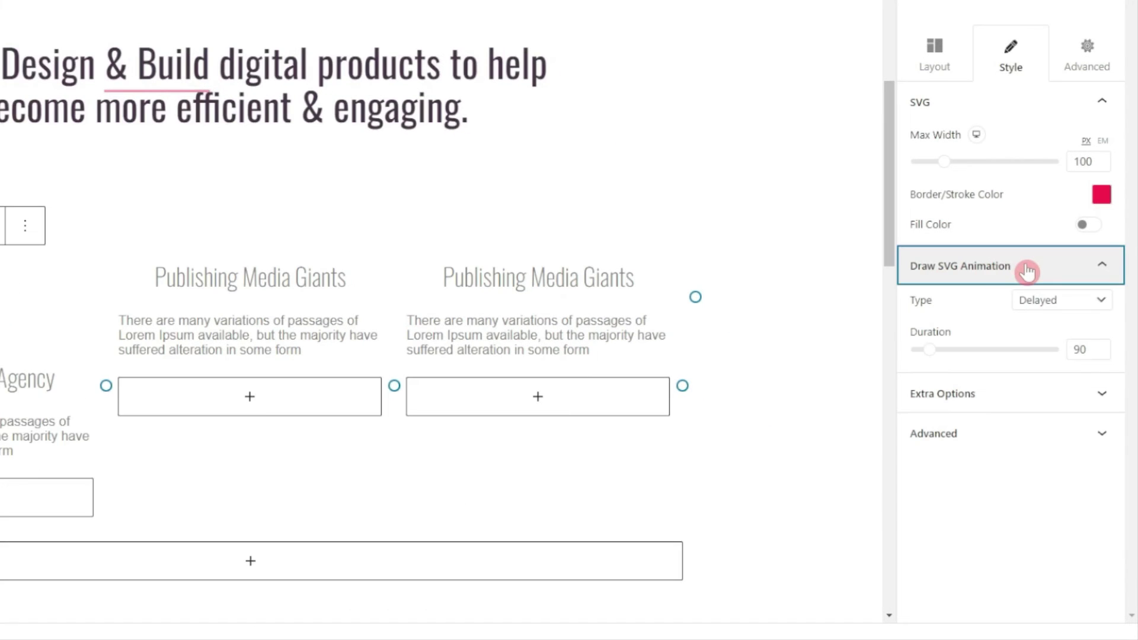
click(1064, 302)
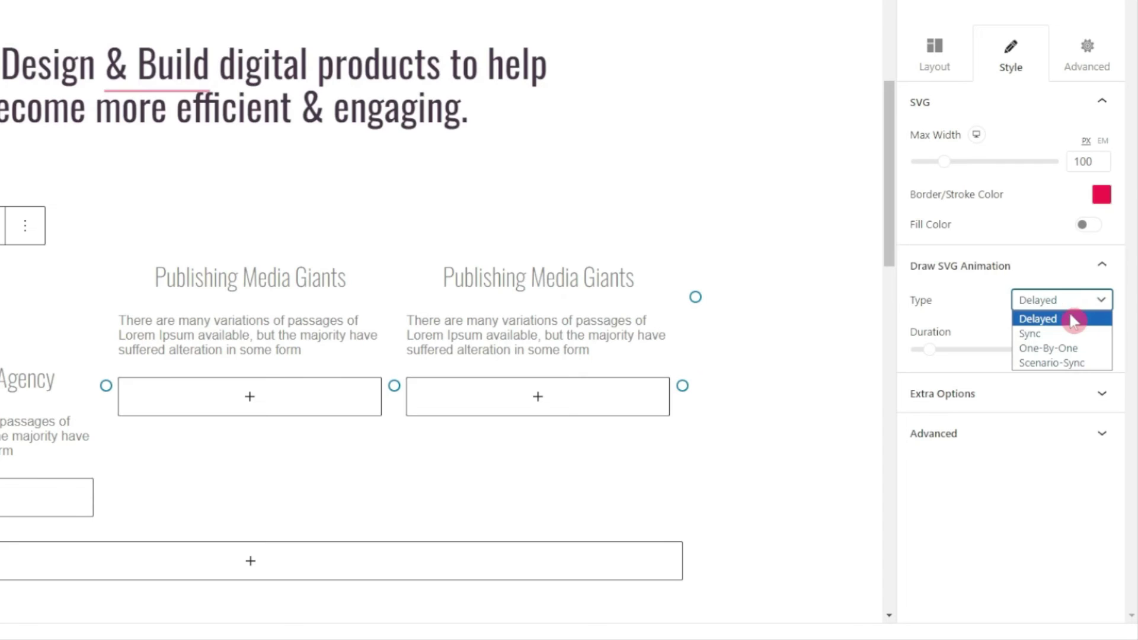
click(1074, 323)
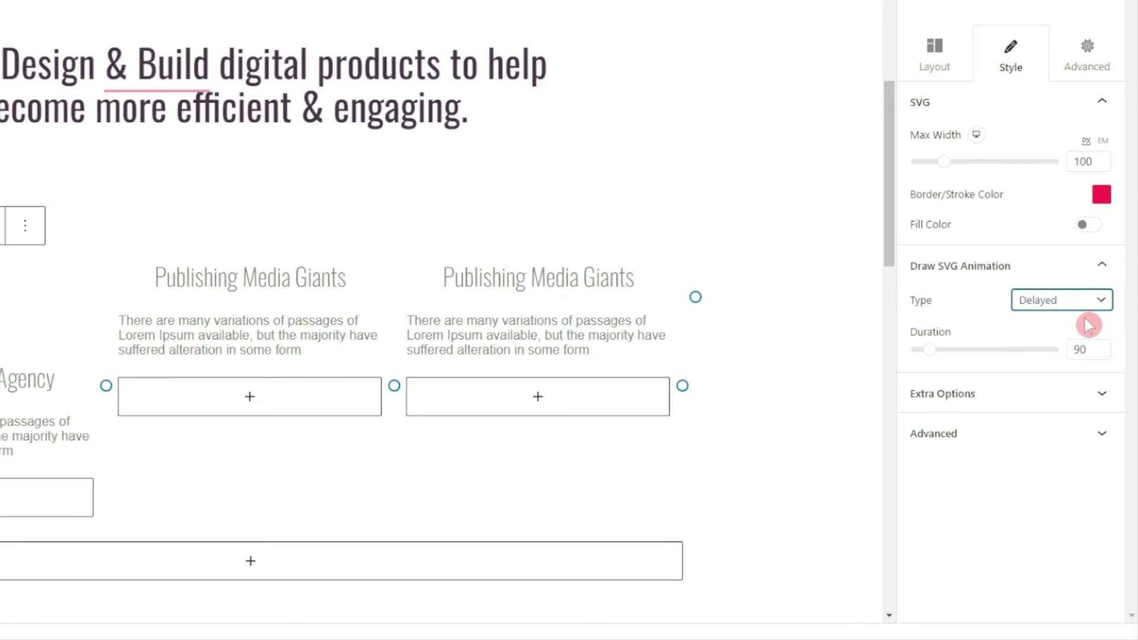
click(974, 311)
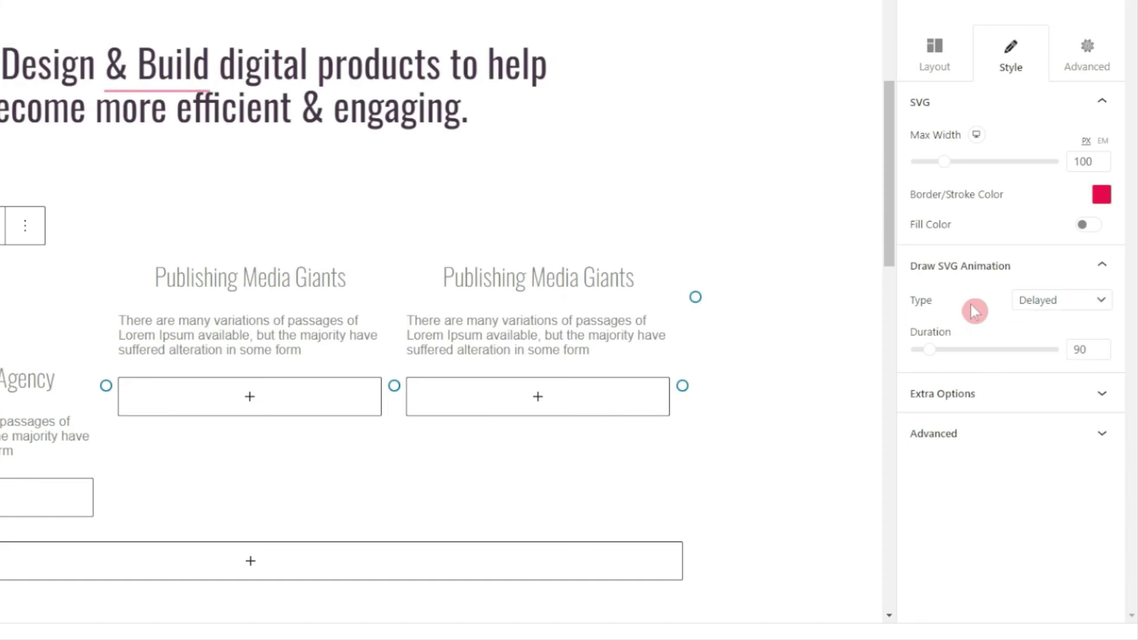
drag(926, 351, 948, 355)
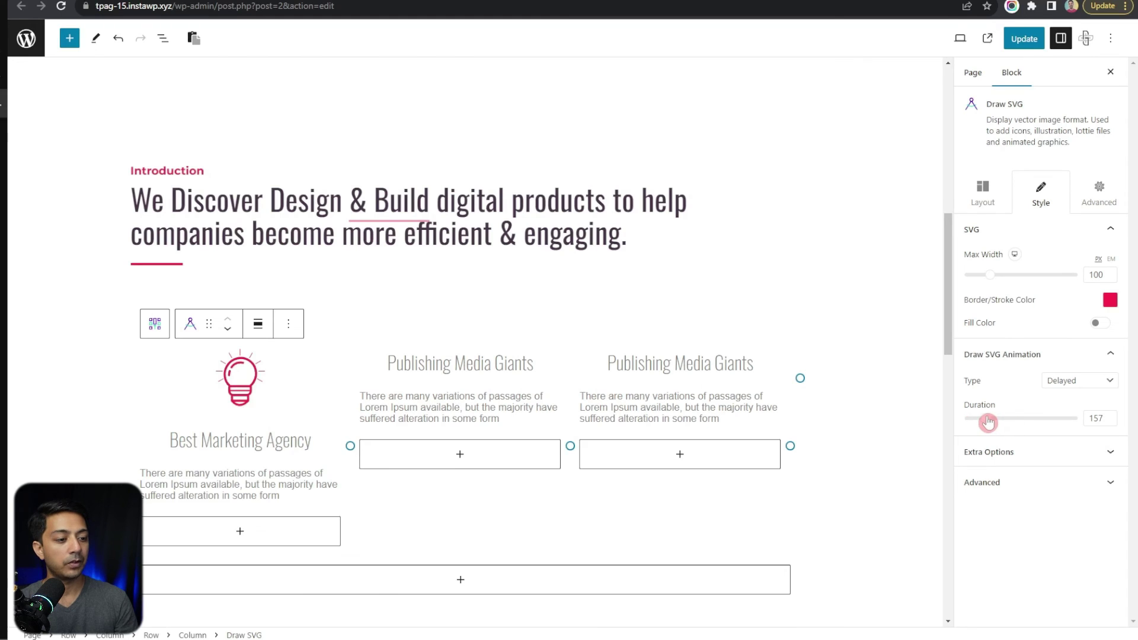
drag(988, 422, 985, 421)
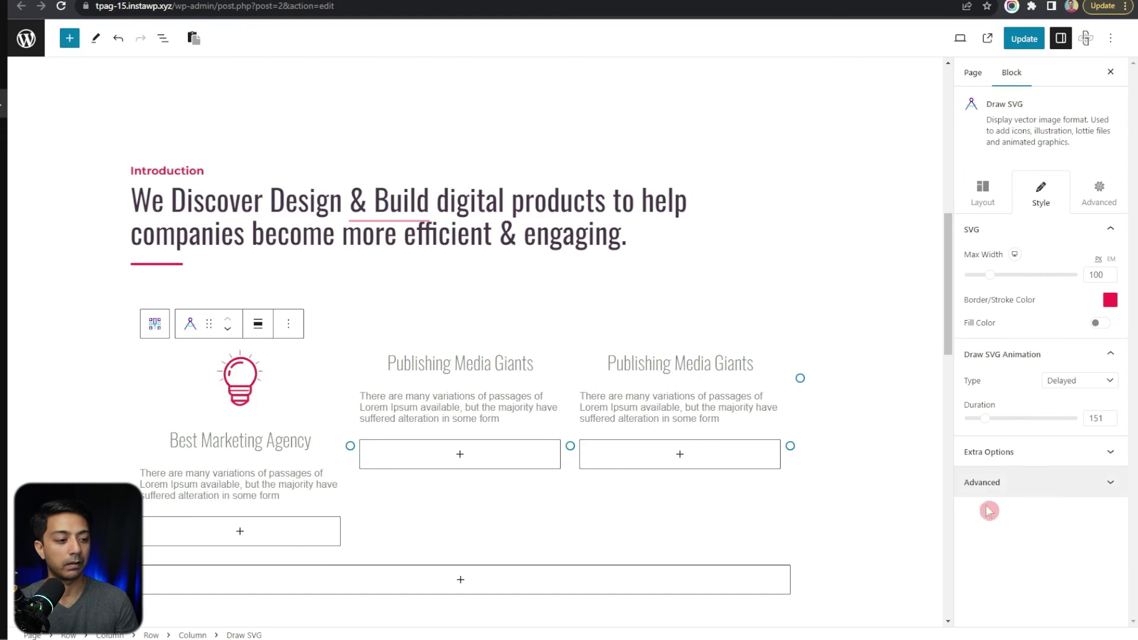
- Keep the Extra Options draw method set to On Scroll
click(1061, 456)
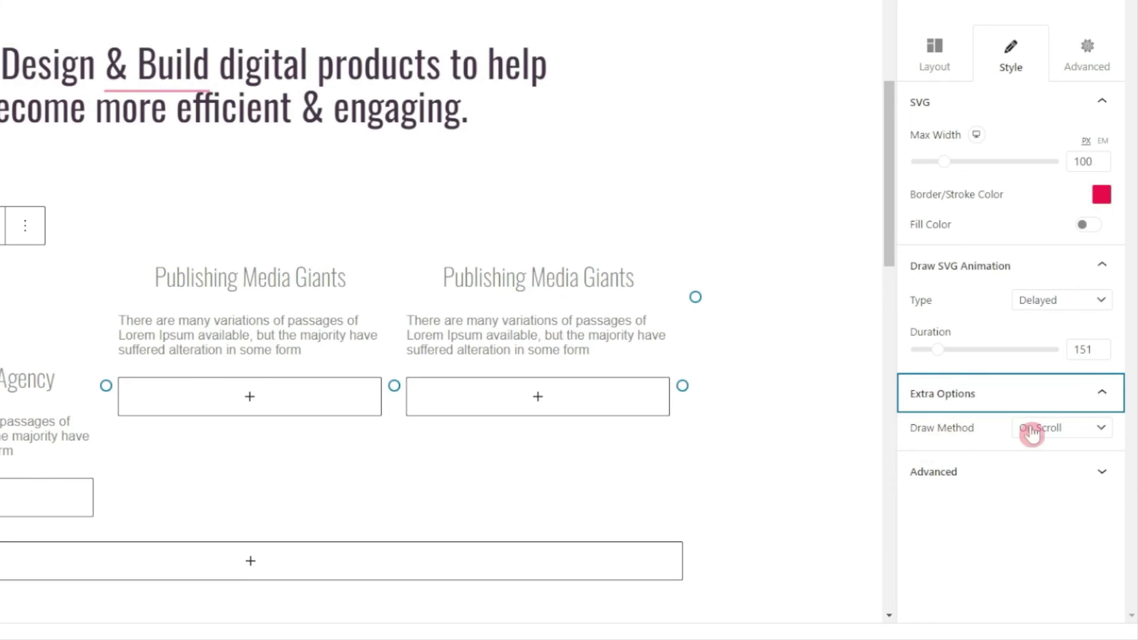
click(1080, 432)
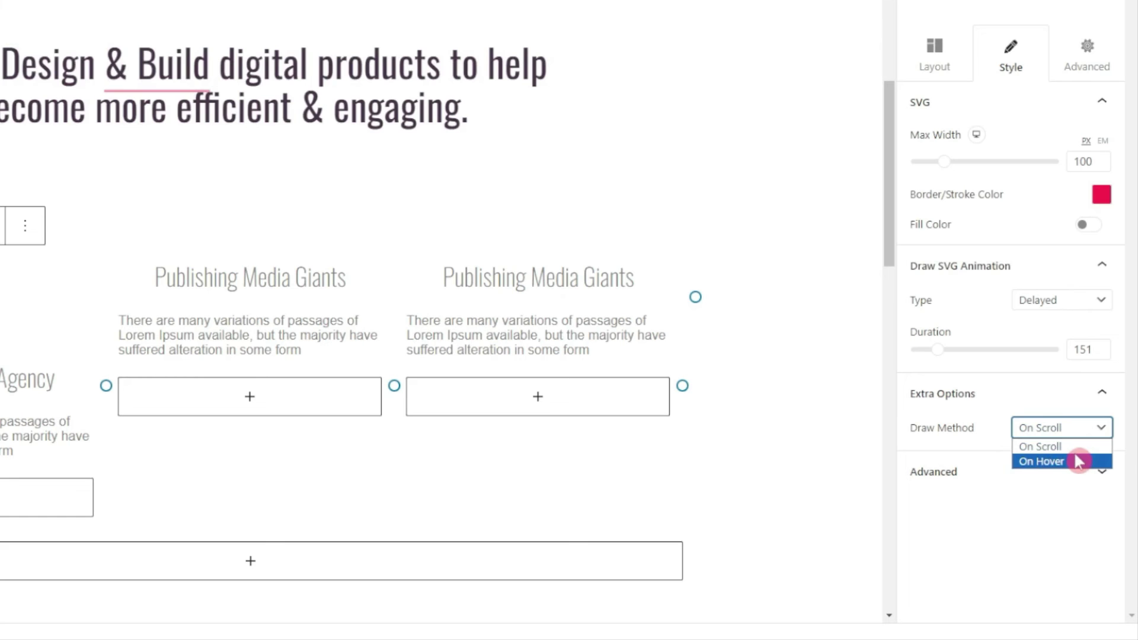
click(1074, 451)
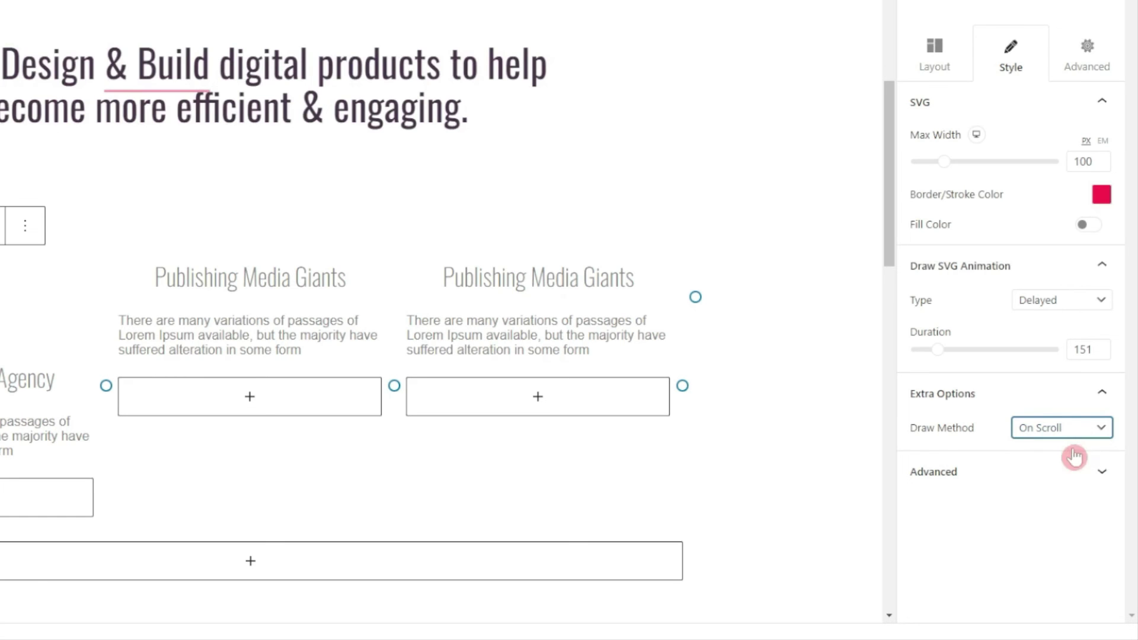
click(25, 225)
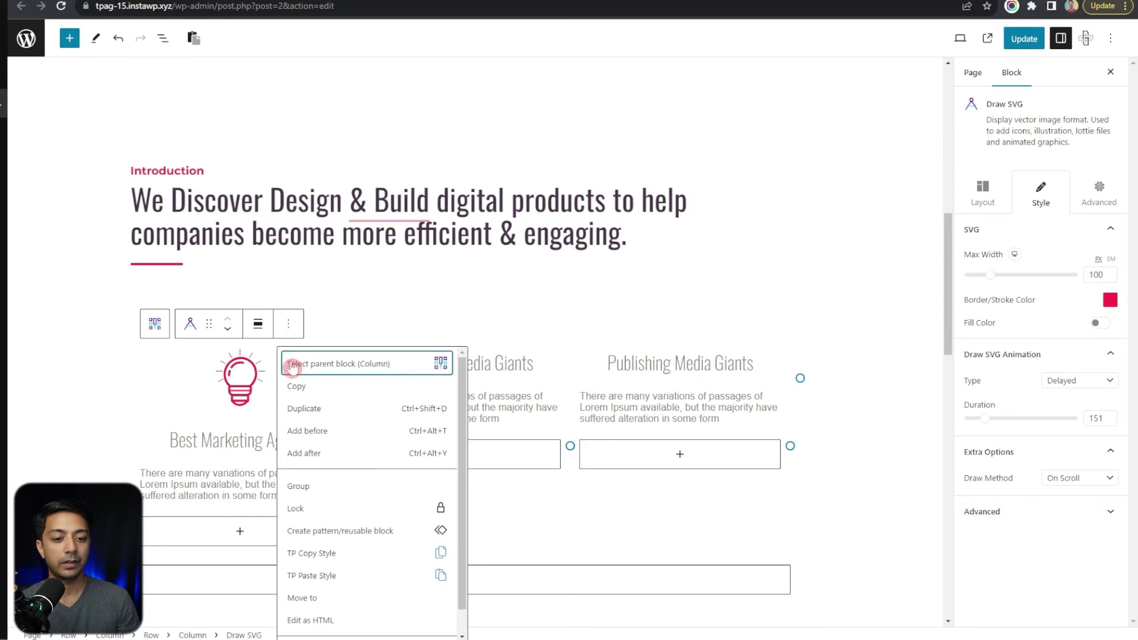
- Copy the styled bulb block into the middle column above its heading, then save the page
click(297, 387)
click(503, 358)
click(605, 323)
click(635, 436)
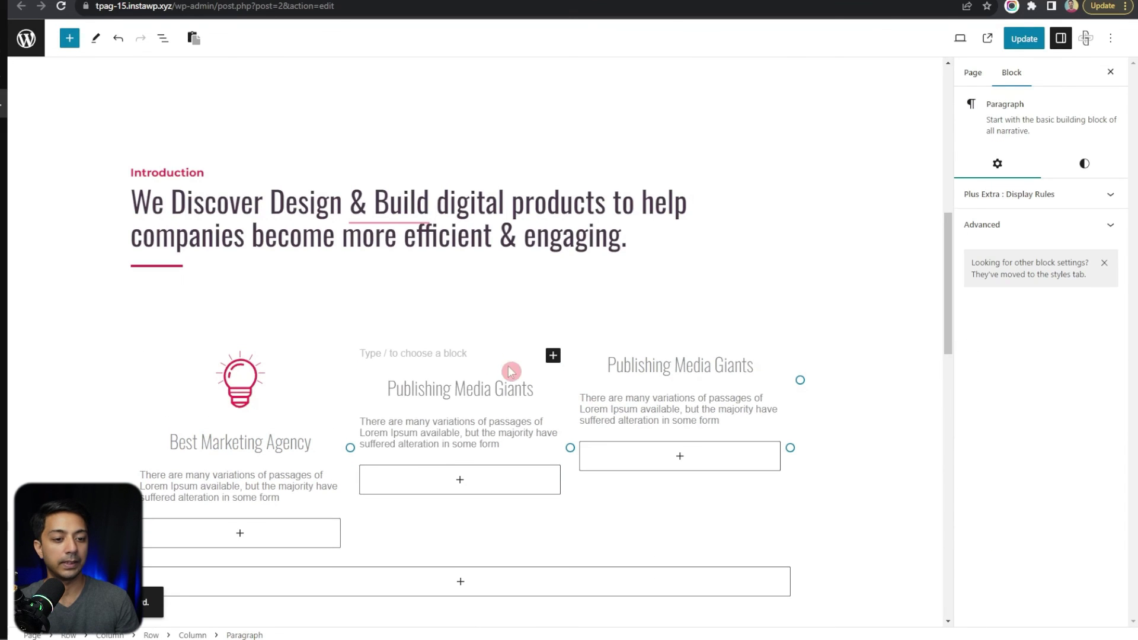
key(ctrl+v)
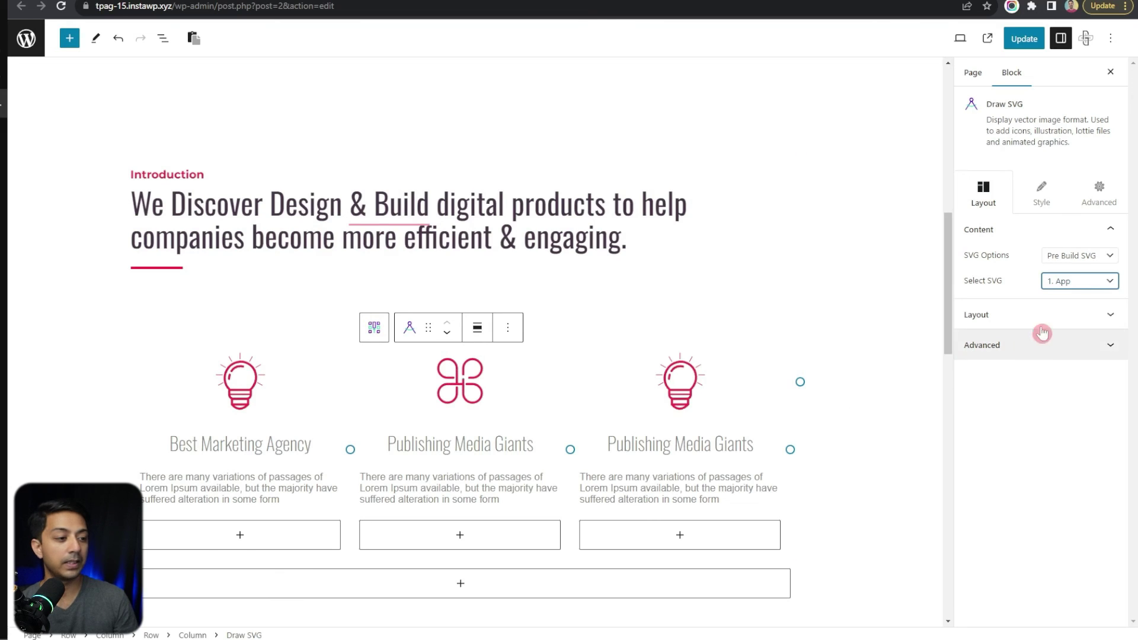
click(1076, 281)
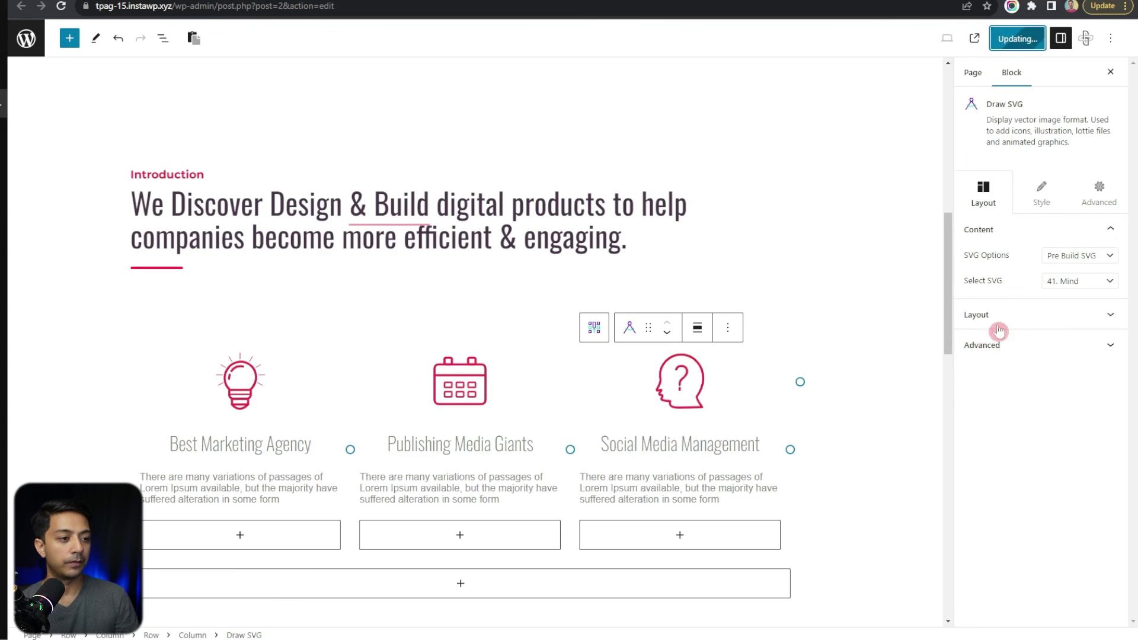
key(ctrl+s)
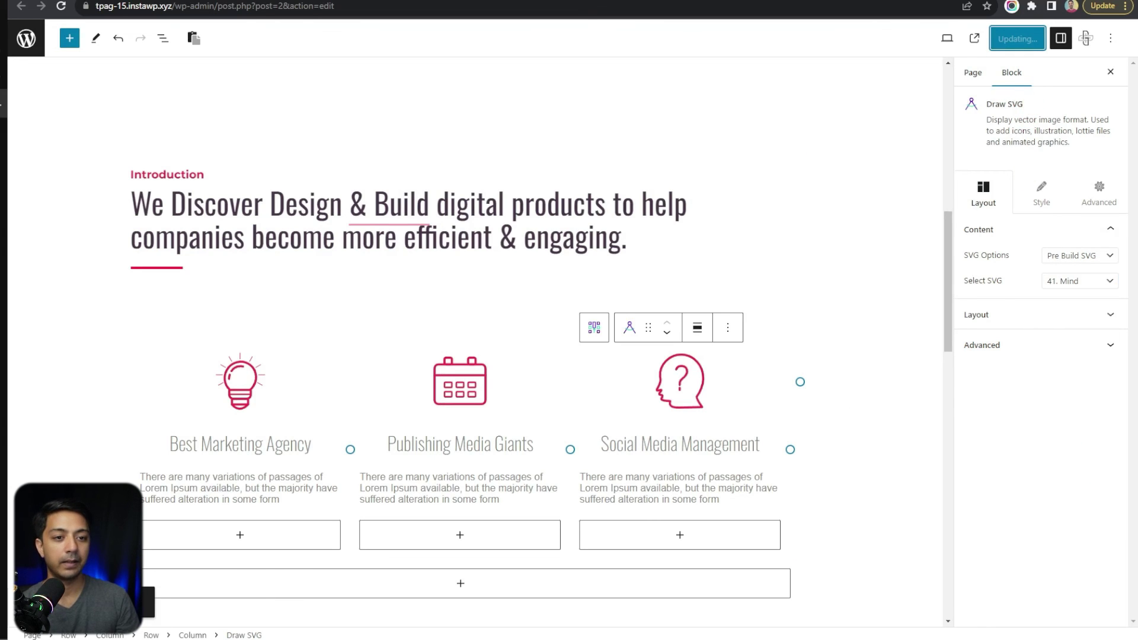